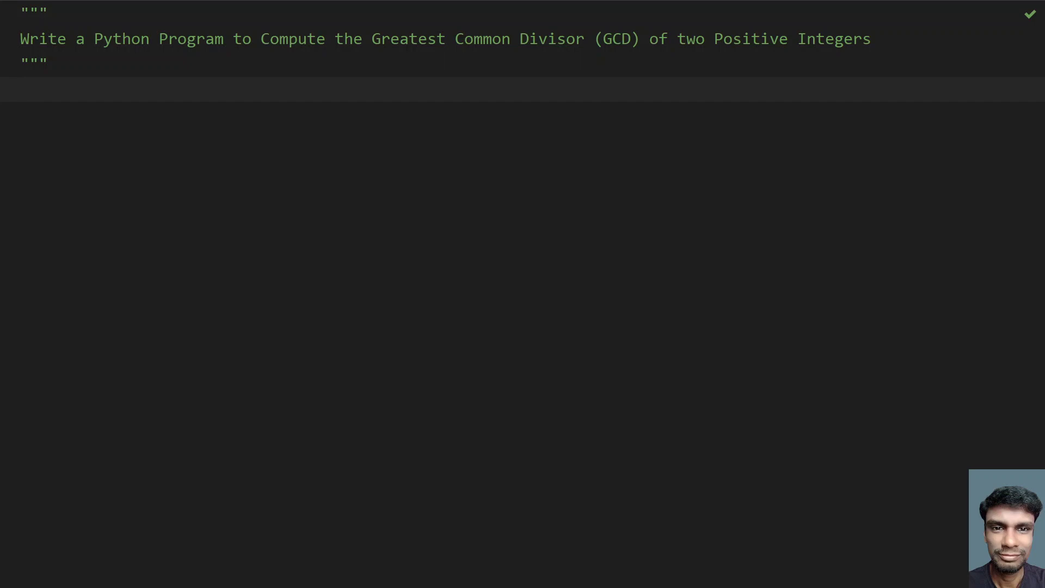
Step: Add docstring note lines '10 = 1, 2, 5, 10' and '55 = 1, 5, 11, 55'
key("Up")
key("Return")
key("Return")
key("Return")
key("Up")
key("Up")
type("10")
key("Return")
type("55")
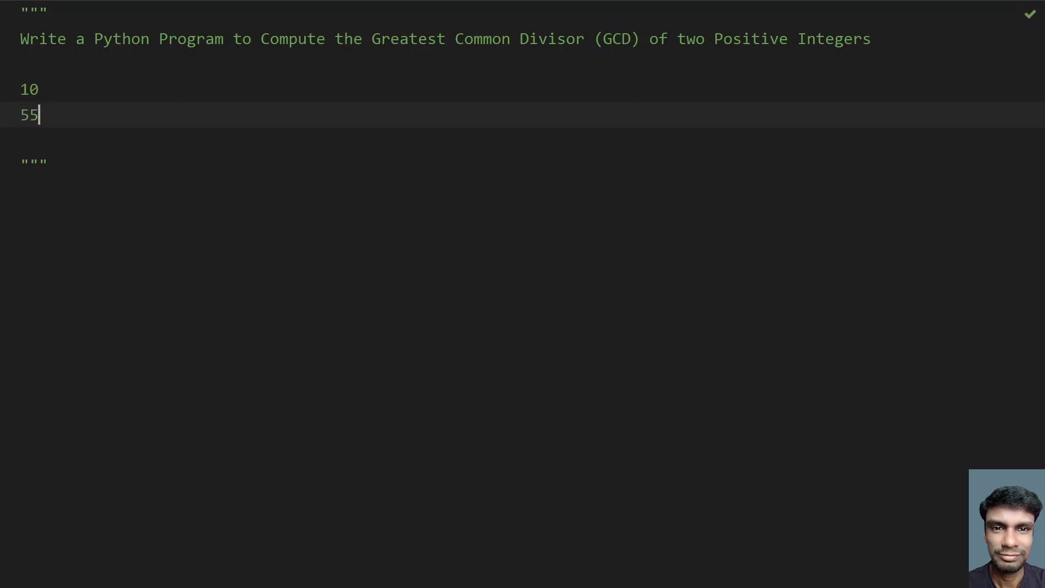
key("Up")
key("End")
type("= ")
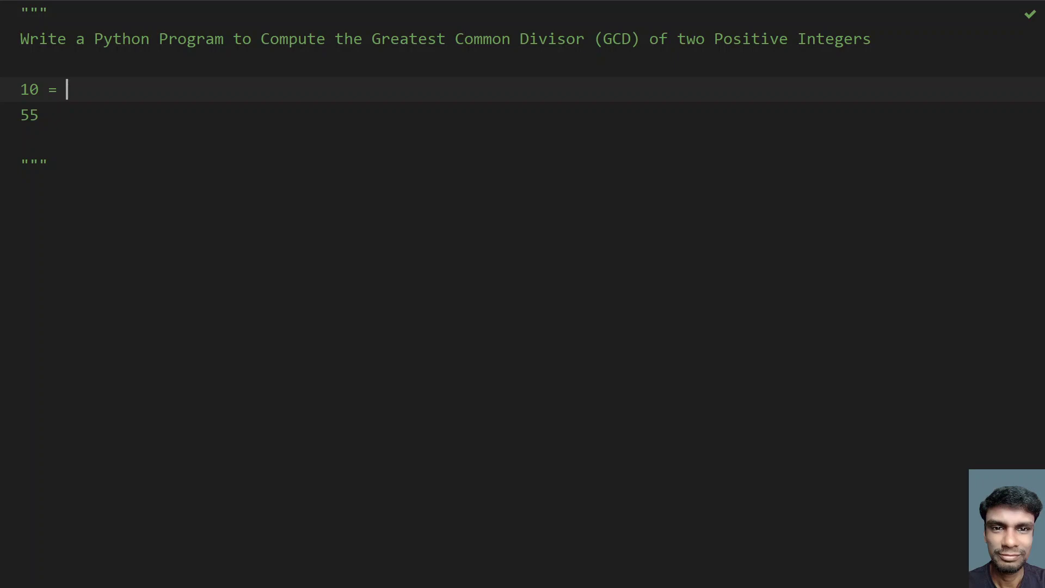
type("1, 2, ")
type("5, ")
type("10")
key("Down")
type("= ")
type("1, ")
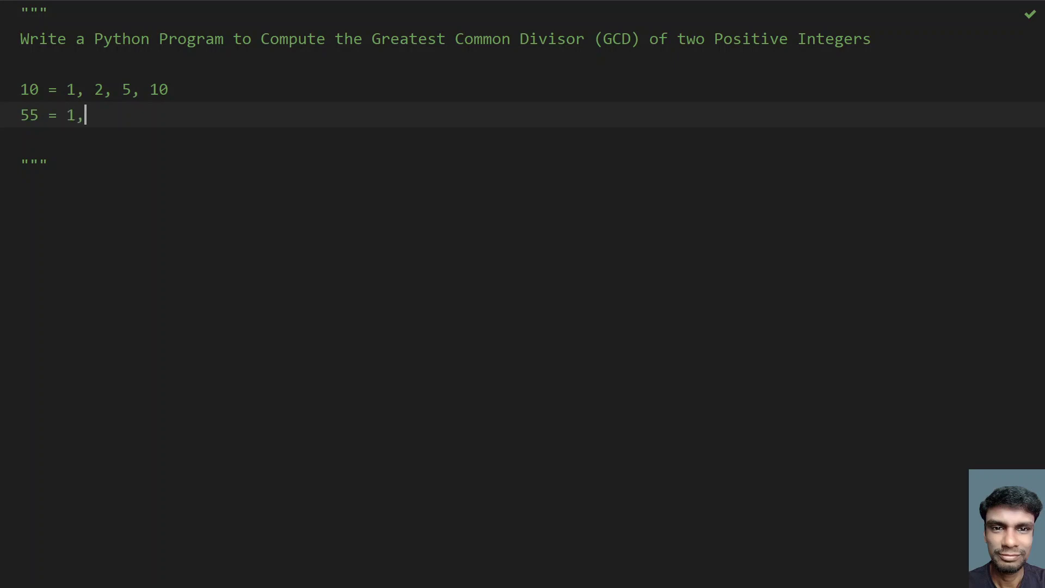
type("2,")
key("BackSpace")
key("BackSpace")
type("5, ")
type("11, ")
type("55")
Step: Highlight the shared factors 5 and 1 in both lists, then select both note lines
left_click_drag(122, 88, 140, 90)
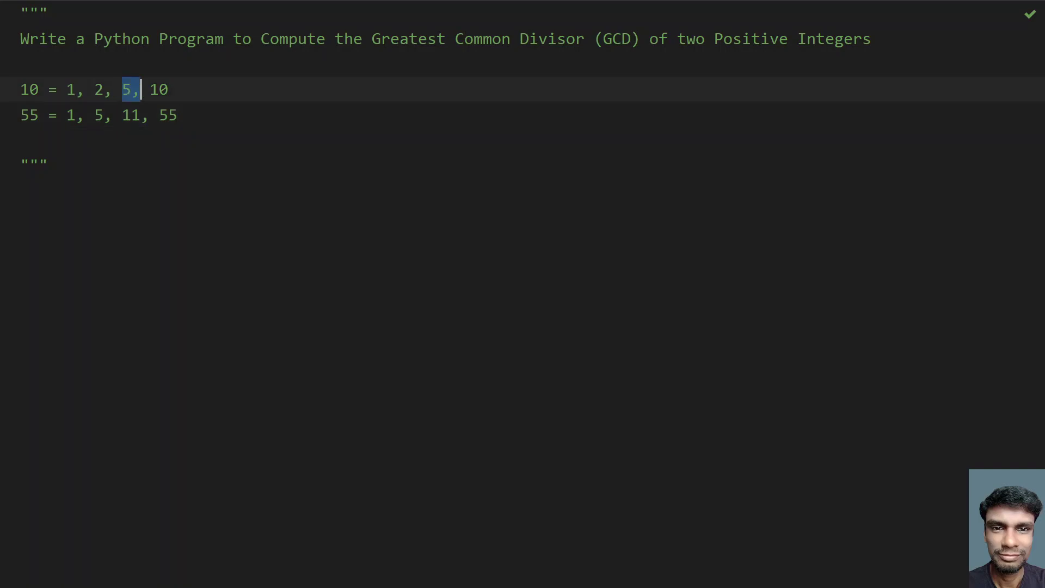
left_click_drag(94, 115, 113, 116)
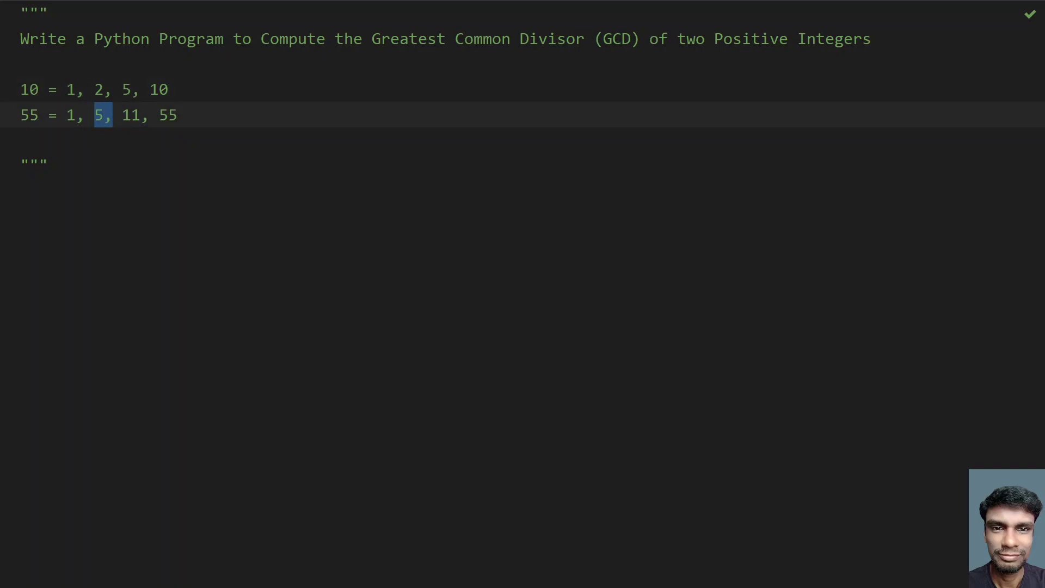
mouse_move(65, 89)
left_mouse_down()
mouse_move(85, 89)
mouse_move(75, 115)
mouse_move(131, 89)
mouse_move(113, 115)
left_mouse_up()
left_click_drag(20, 139, 16, 89)
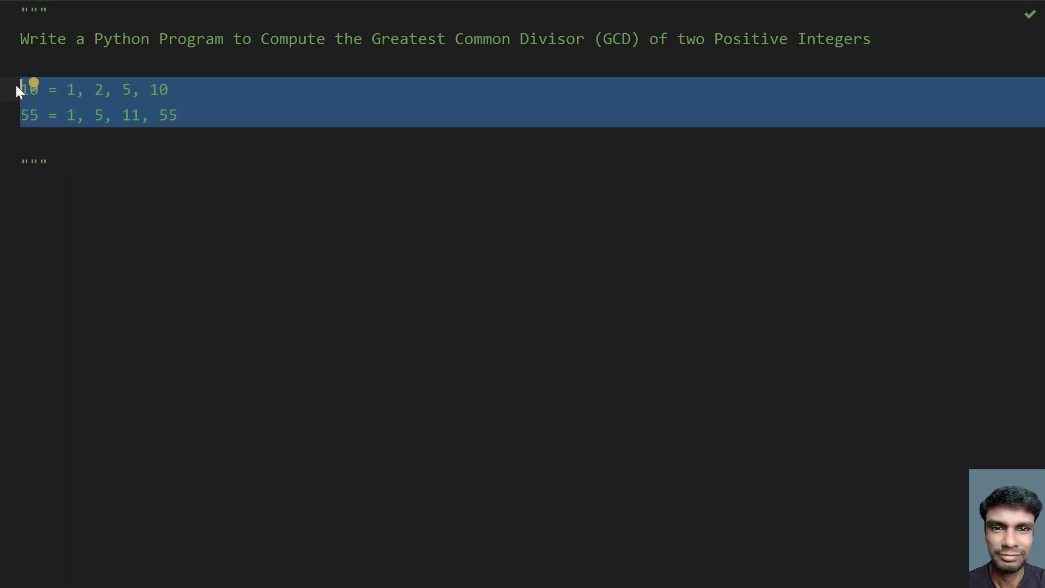
Step: Delete the two factor note lines and the leftover blank line, leaving an empty line below the docstring
key("BackSpace")
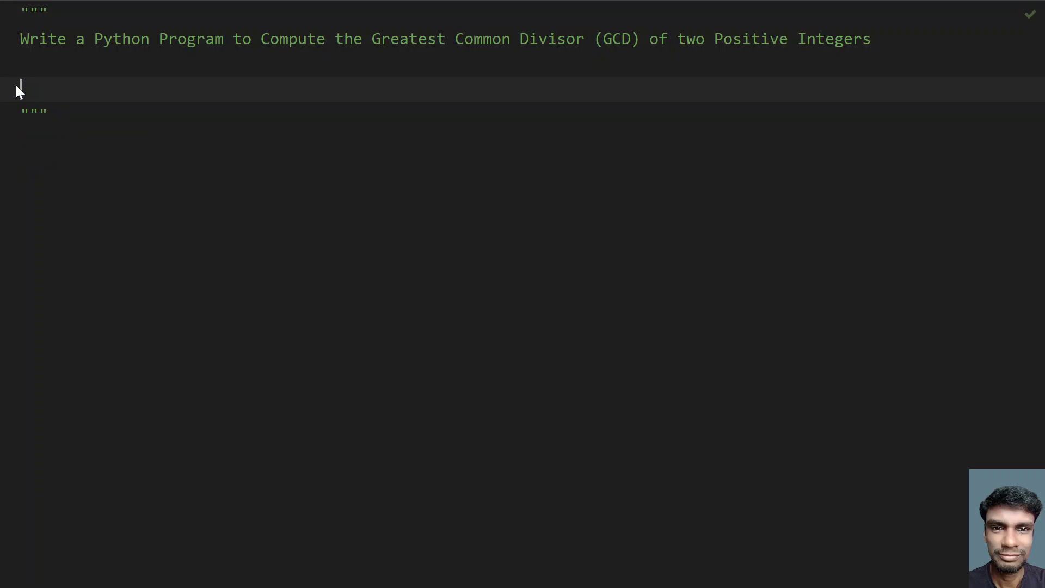
key("BackSpace")
key("End")
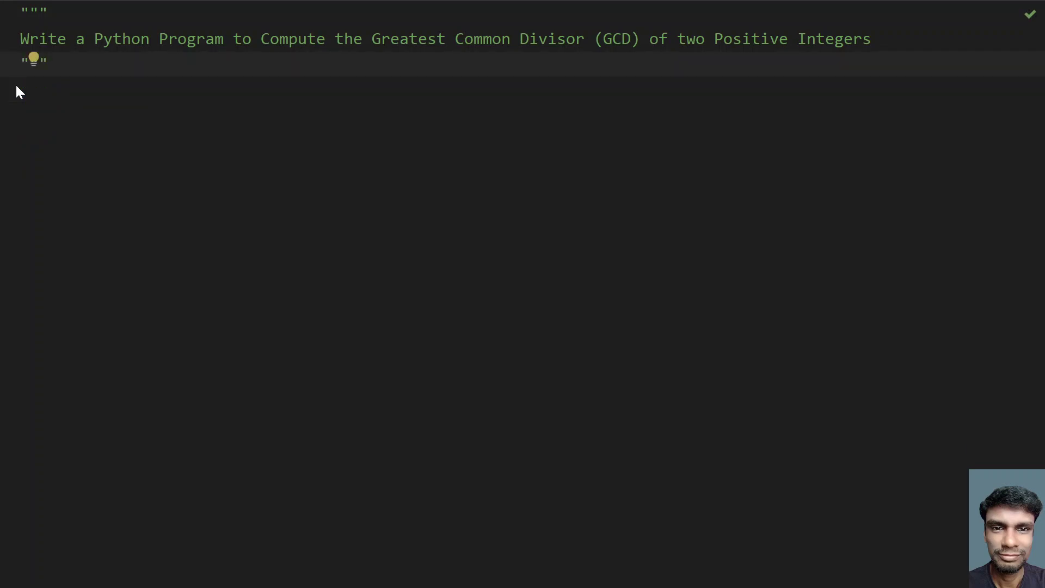
key("Return")
key("Return")
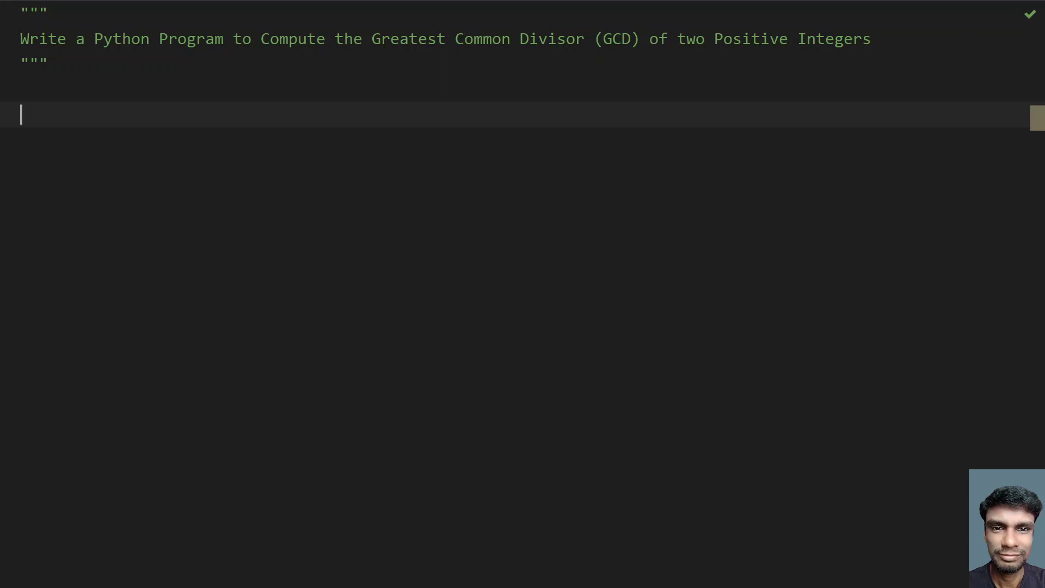
type("a = ")
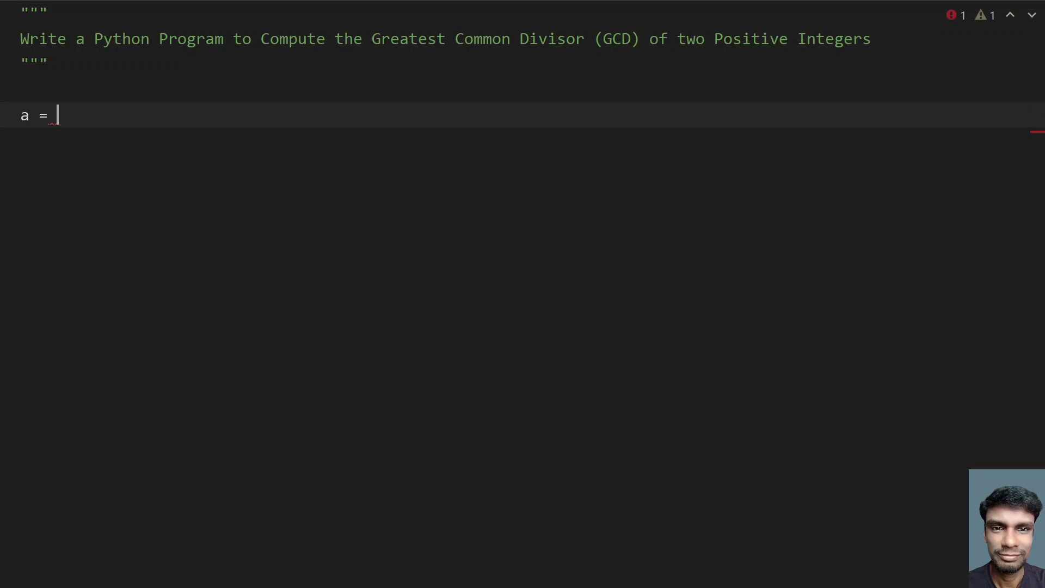
type("input")
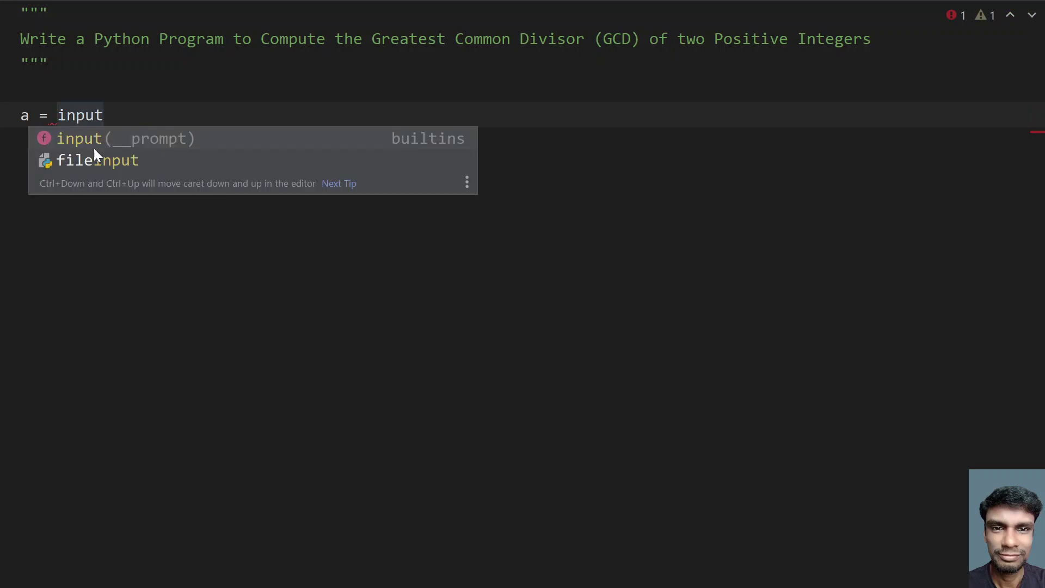
Step: Write a = int(input(...)), changing its prompt to start with 'Enter' and say integer
key("Return")
type("\"")
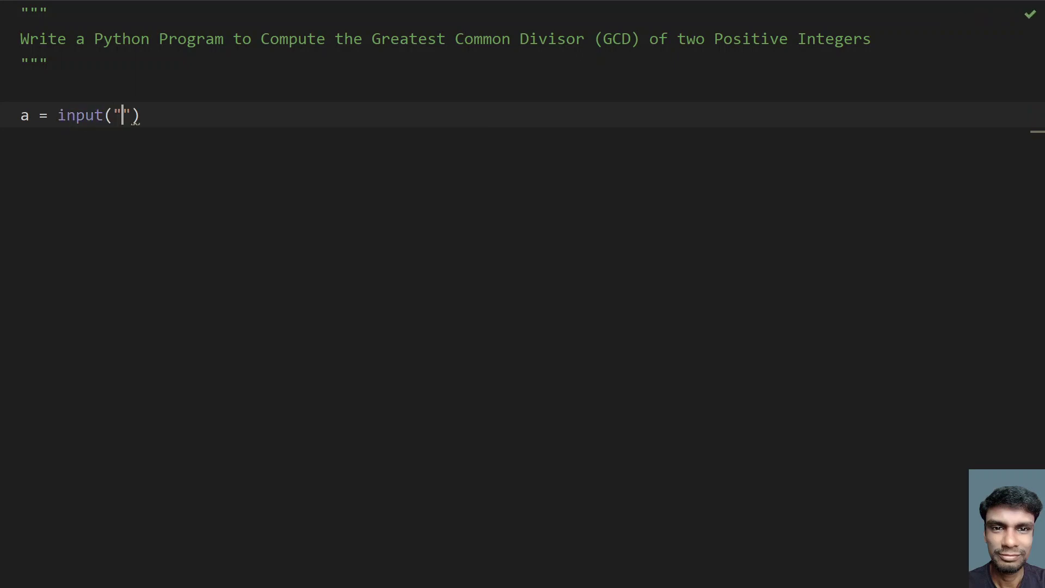
type("enter")
key("ctrl+Left")
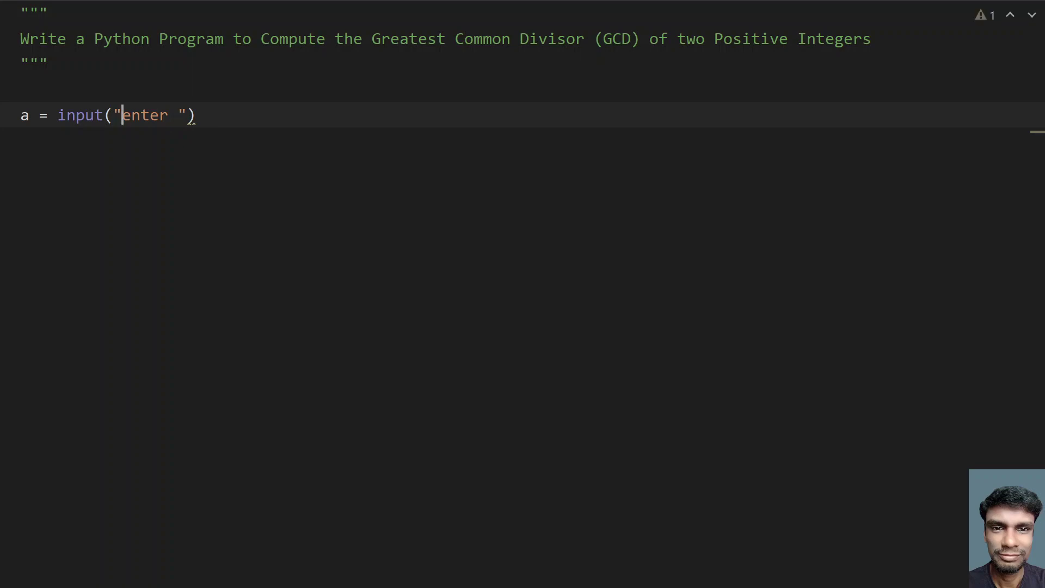
key("Delete")
type("F")
key("BackSpace")
type("E")
key("Right")
key("Right")
key("Right")
key("Left")
key("Left")
type("first ")
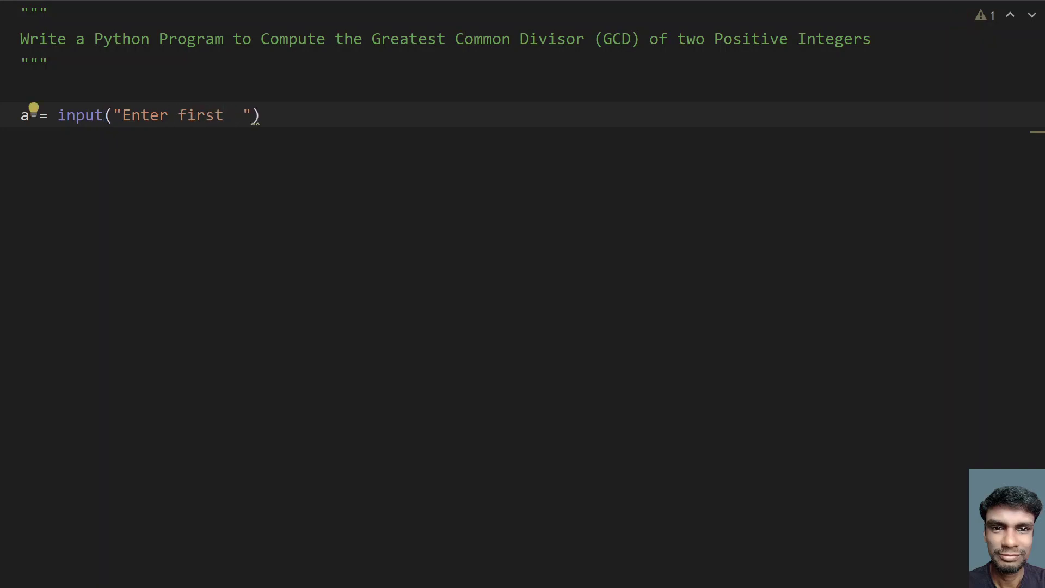
type("number ")
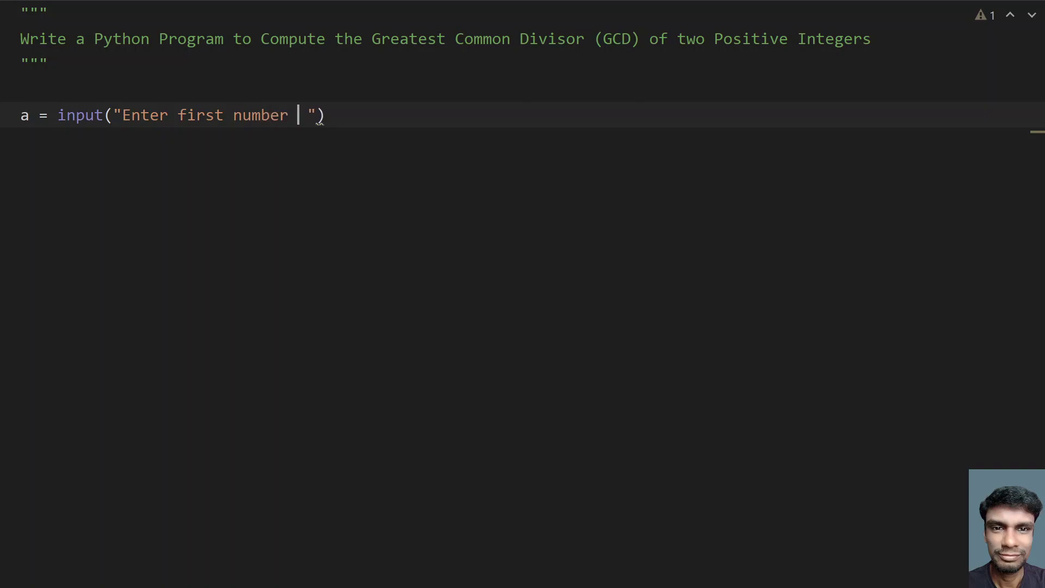
type(":")
key("Left")
key("Left")
key("ctrl+shift+Left")
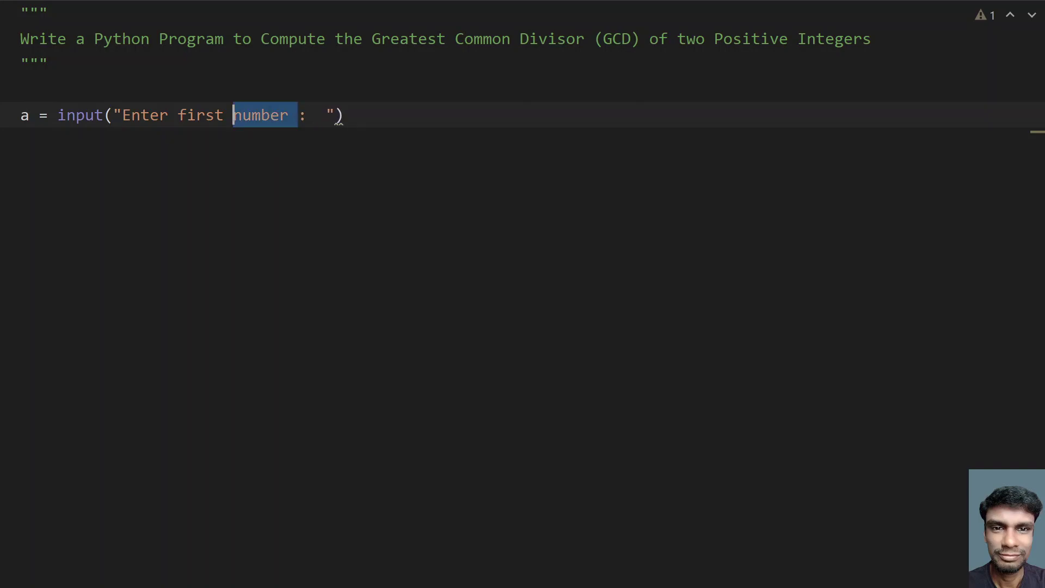
type("integer")
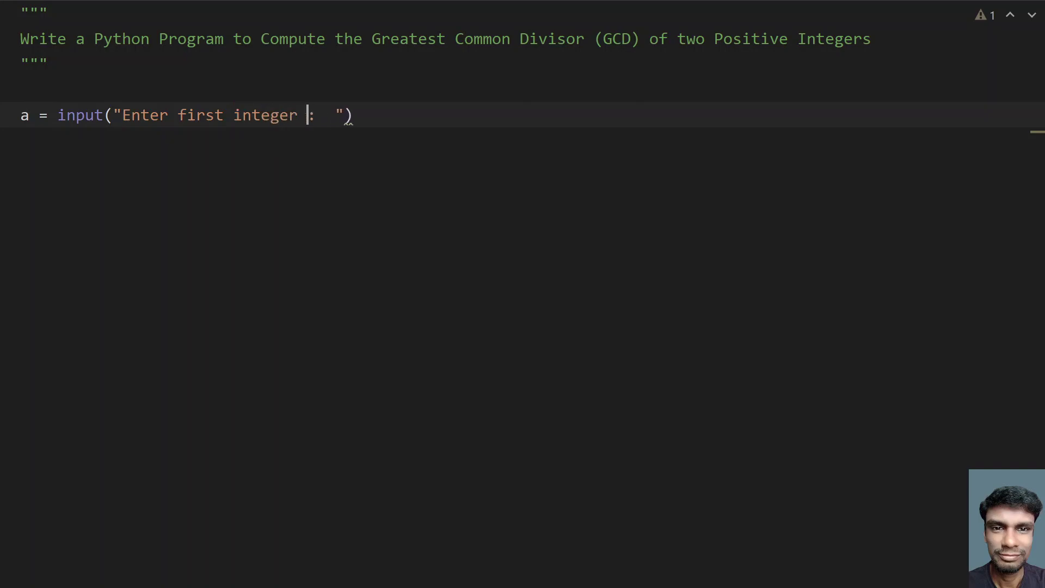
key("Right")
key("Right")
key("Delete")
key("Right")
key("Right")
type(")")
key("ctrl+Left")
key("ctrl+Left")
key("ctrl+Left")
key("ctrl+Left")
key("ctrl+Left")
key("ctrl+Left")
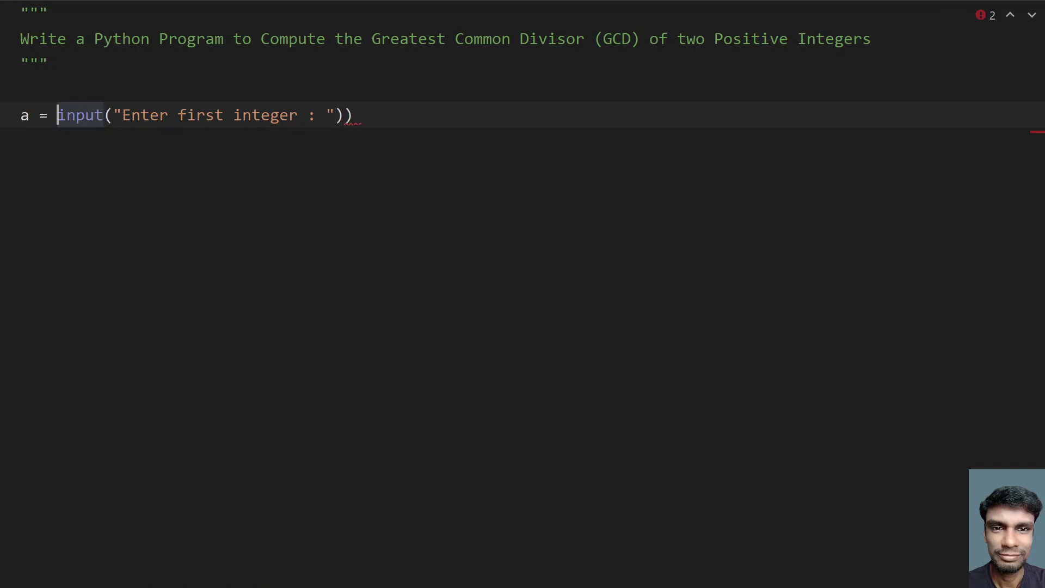
type("int(")
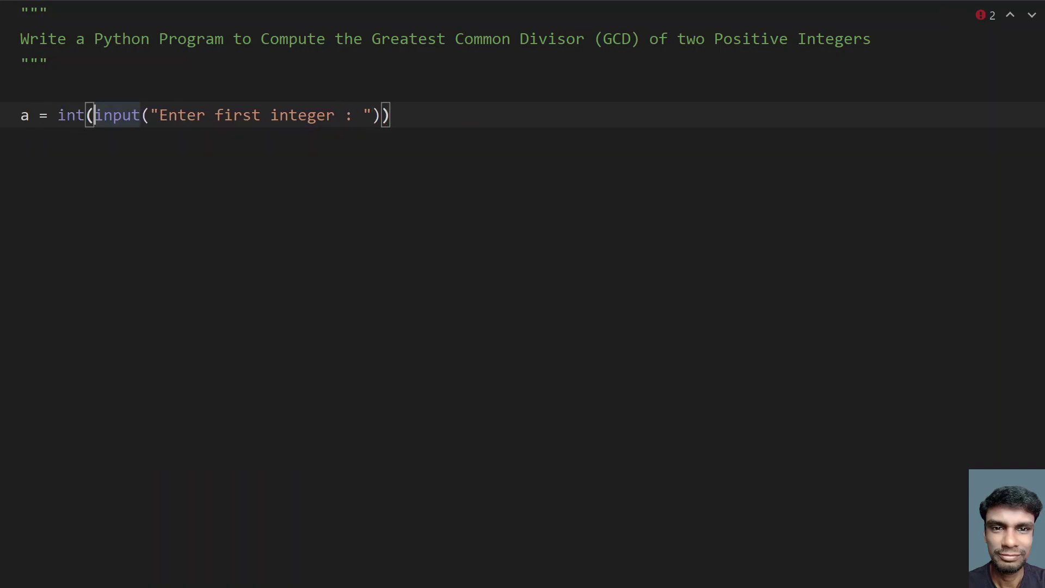
Step: Add b = int(input("Enter Second Integer : ")) and capitalise 'First Integer' in a's prompt
key("End")
key("Return")
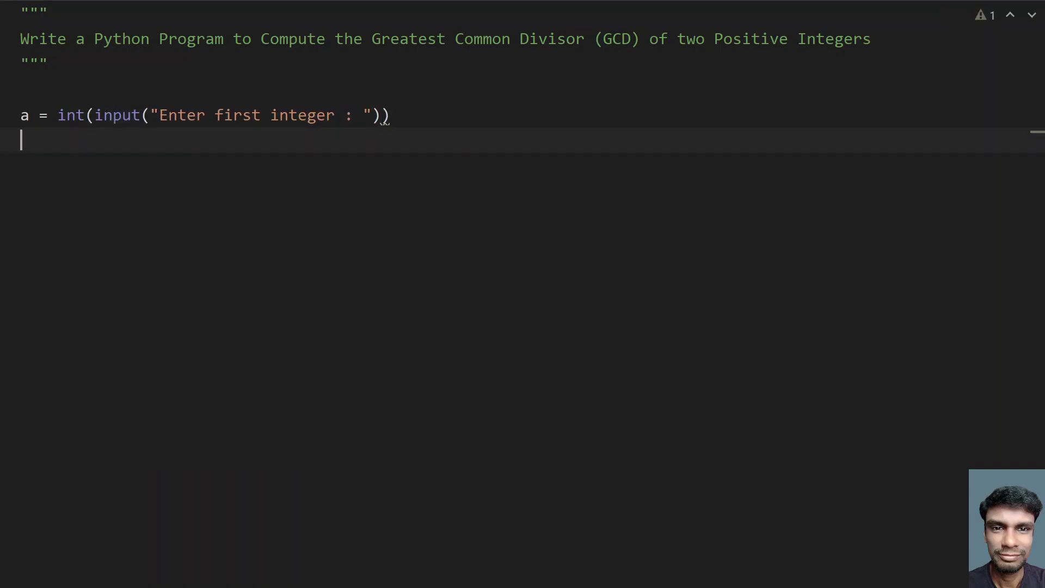
type("b = ")
type("input")
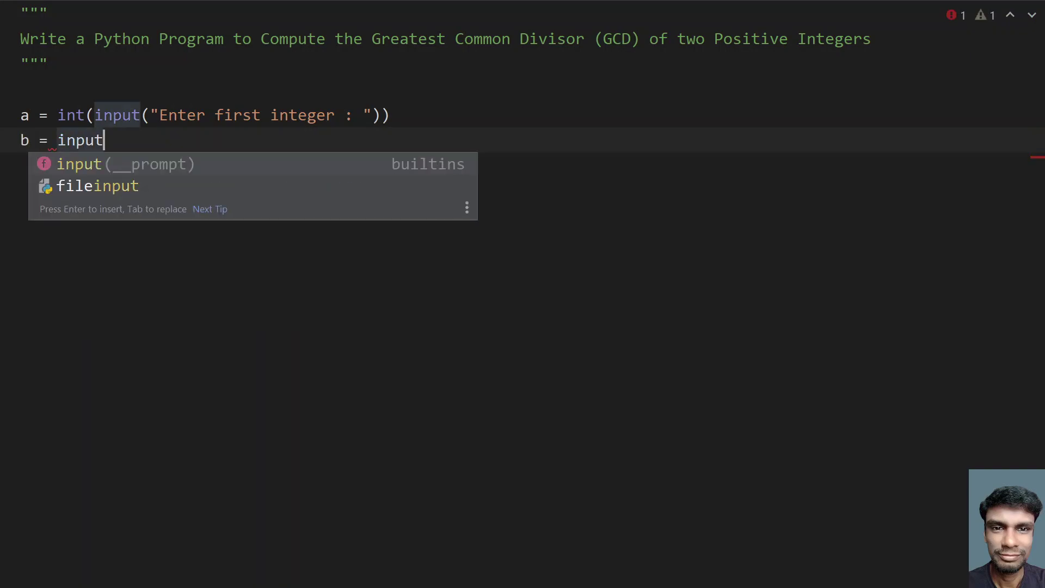
type("(")
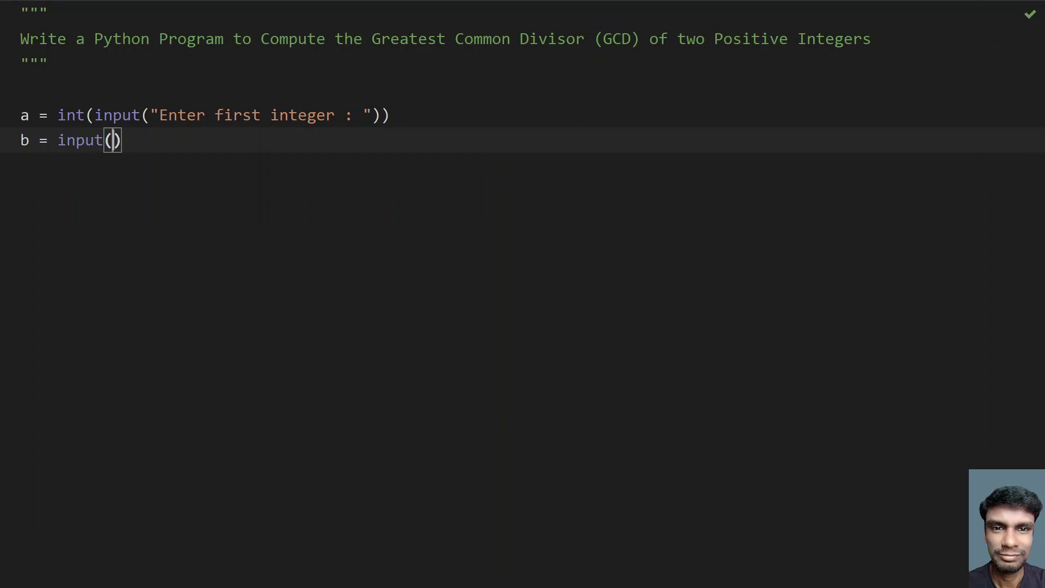
type("\"Enter S")
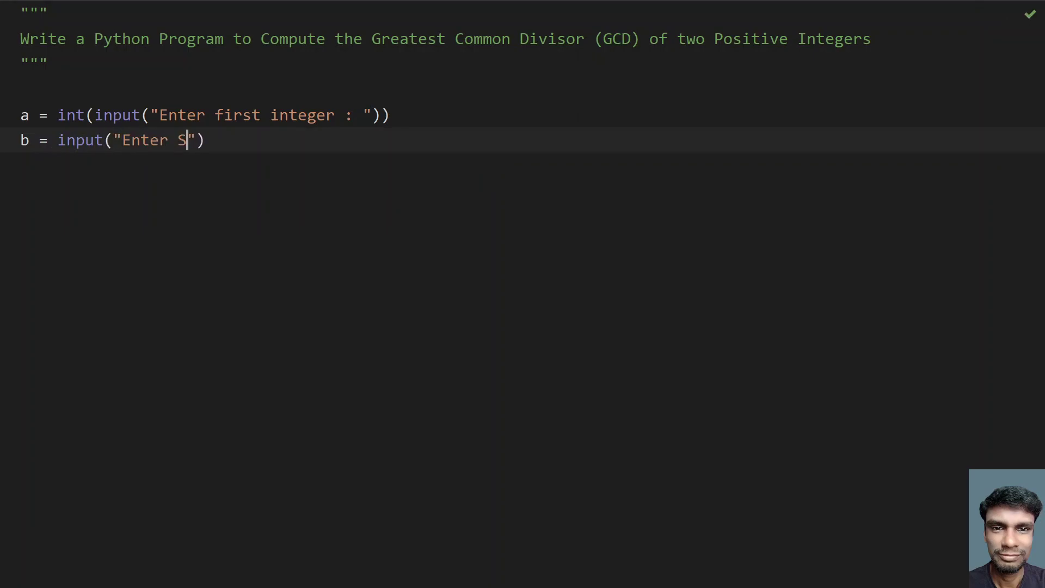
type("econd I")
type("nteger ")
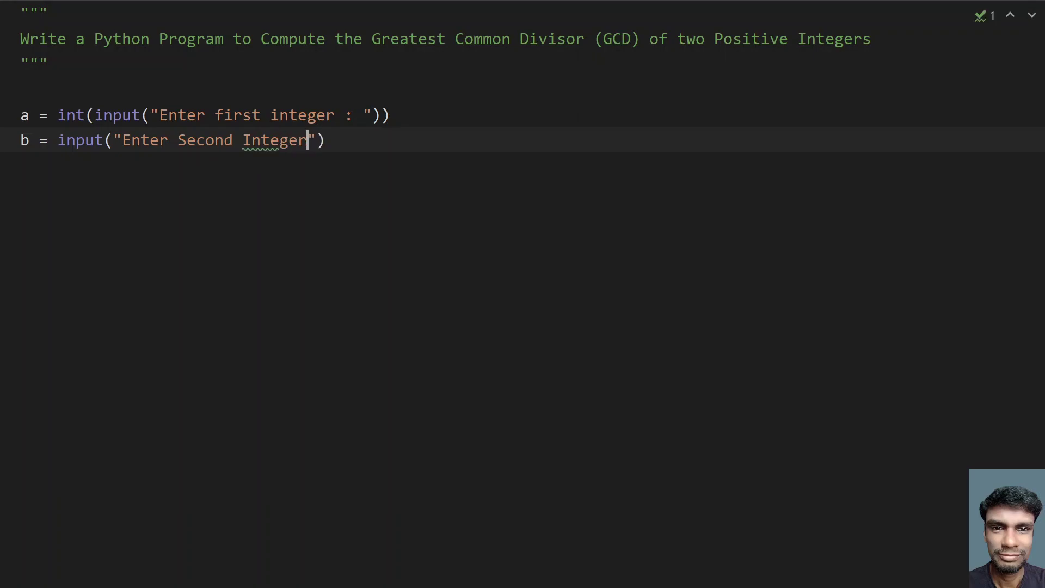
type("::")
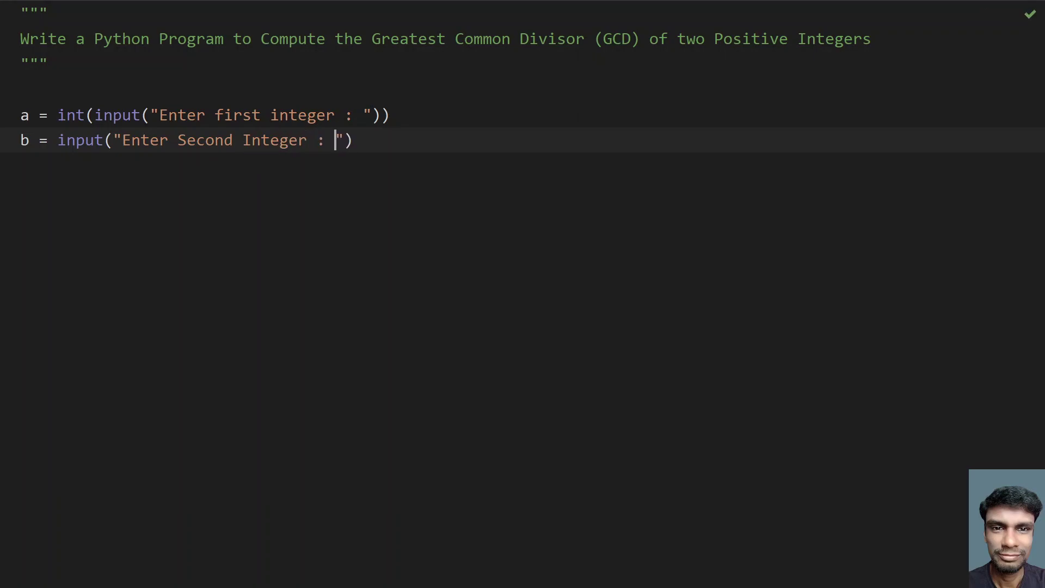
key("Up")
key("ctrl+Left")
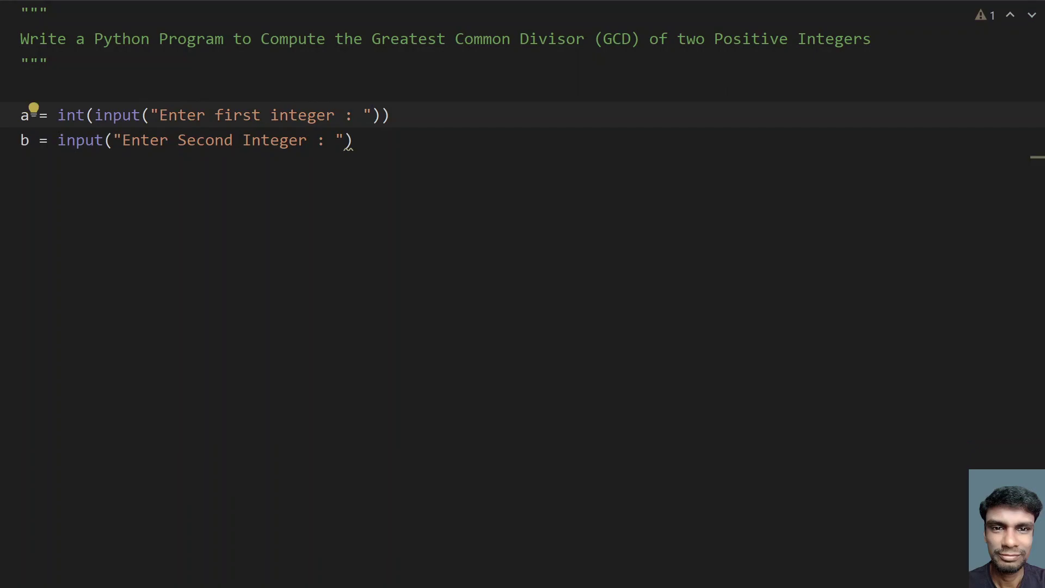
key("Delete")
type("I")
key("Left")
key("ctrl+Left")
key("Delete")
type("F")
key("Down")
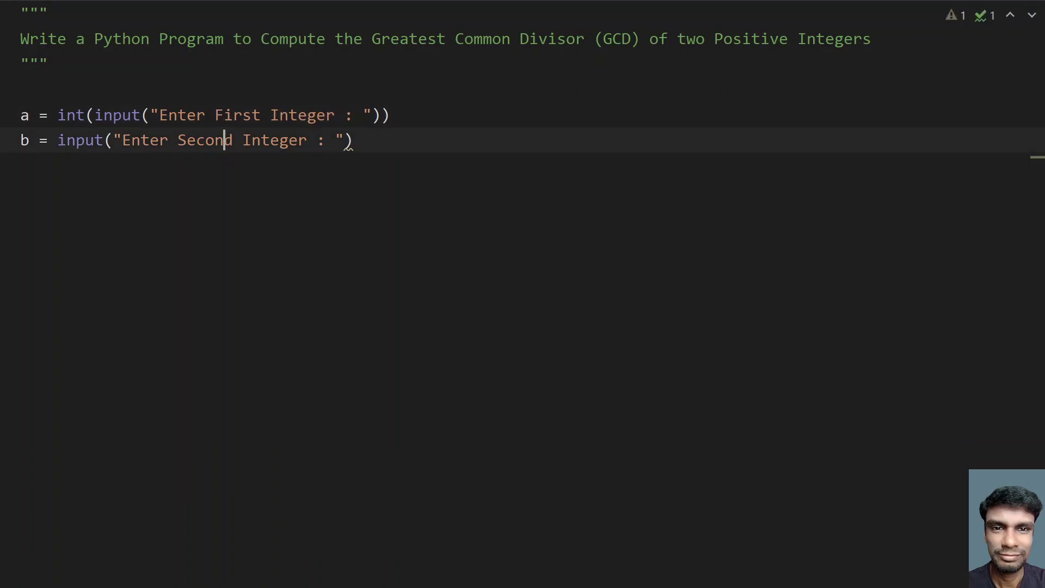
key("End")
type(")")
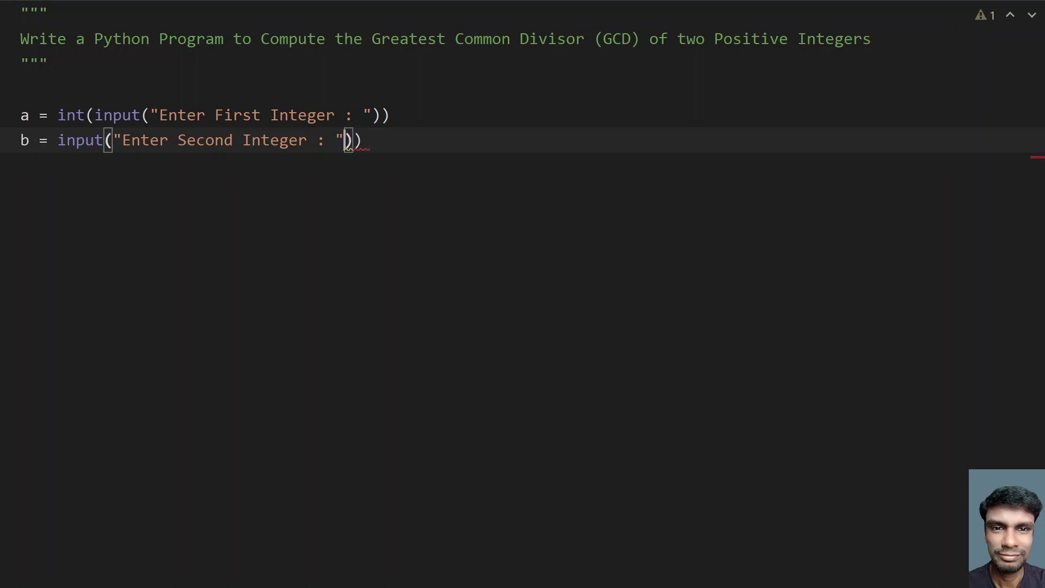
key("ctrl+Left")
key("ctrl+Left")
key("ctrl+Left")
key("ctrl+Left")
key("ctrl+Left")
key("ctrl+Left")
key("ctrl+Left")
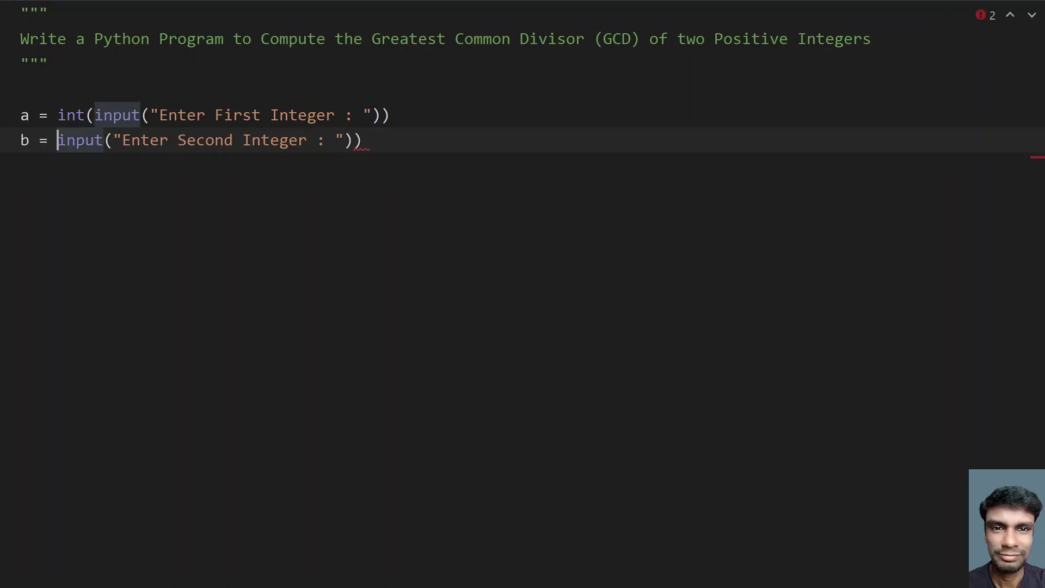
type("int(")
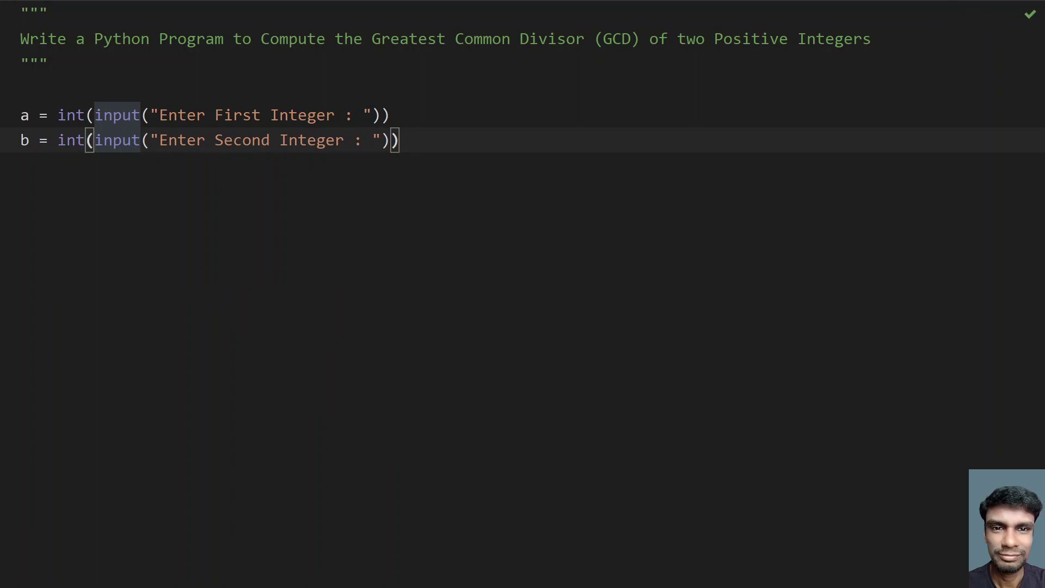
key("End")
Step: Write 'while b != 0:' with the indented body 'a, b = b, a%b', then dedent below it
key("Return")
key("Return")
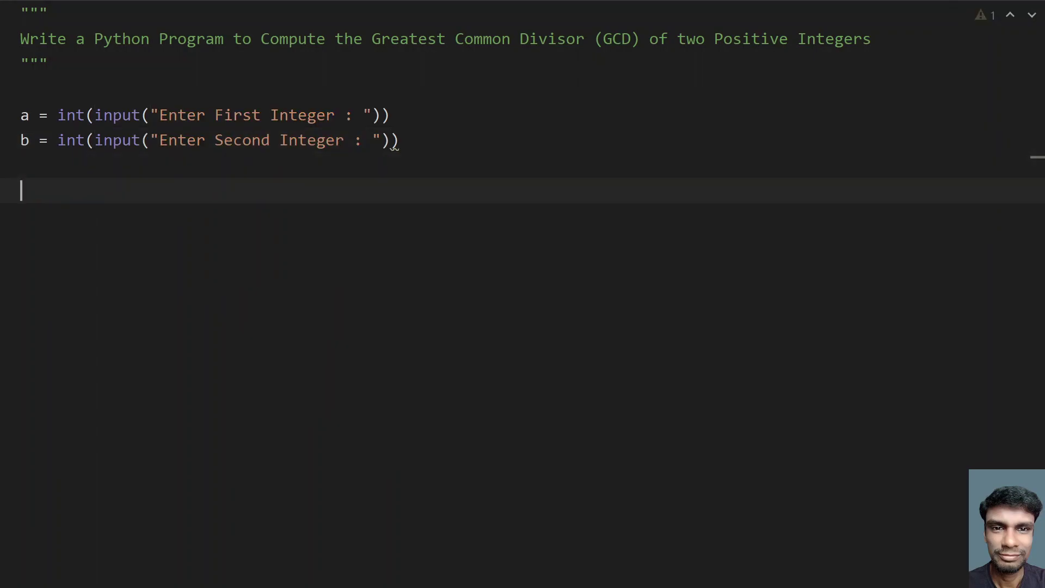
type("wh")
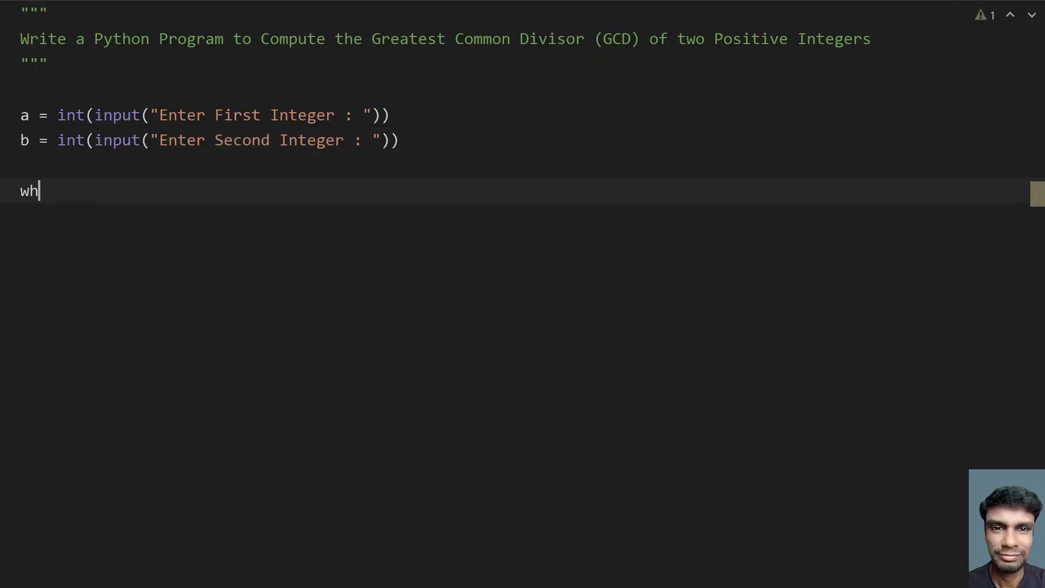
type("ile b ")
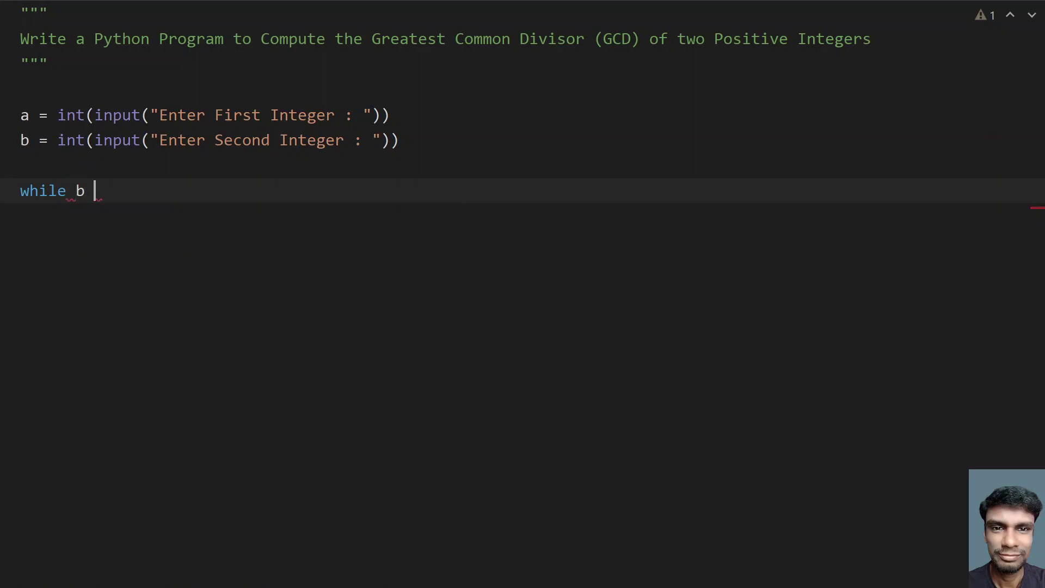
type("!")
key("BackSpace")
type("= 0")
type(":")
key("Return")
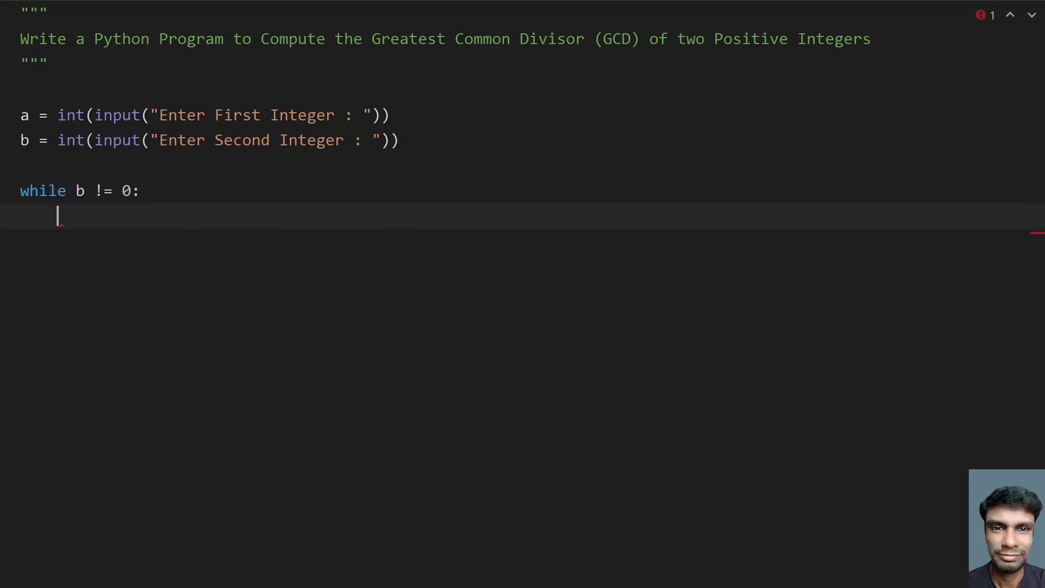
type("a")
type(", b = ")
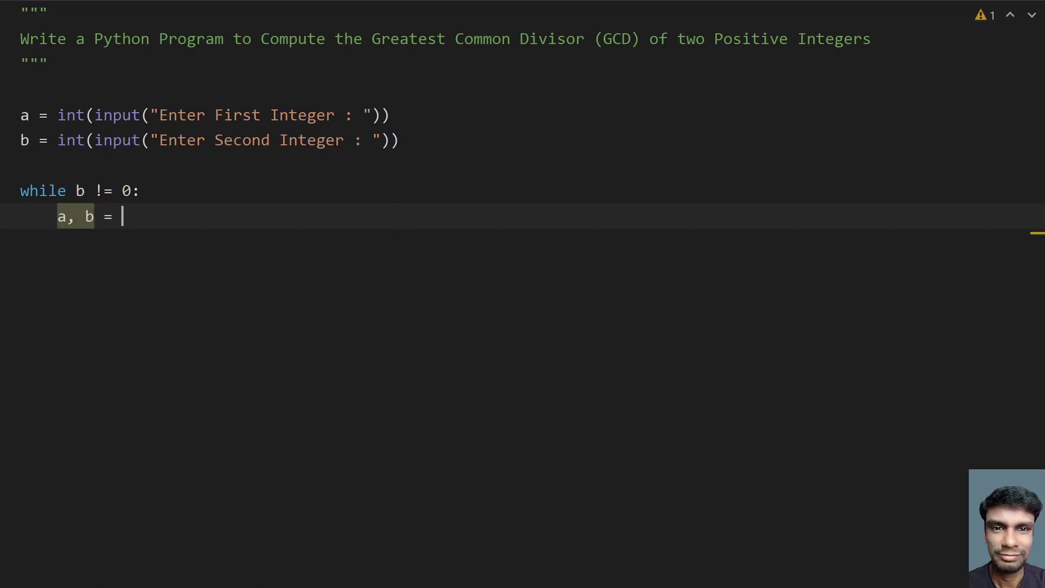
type("b, a")
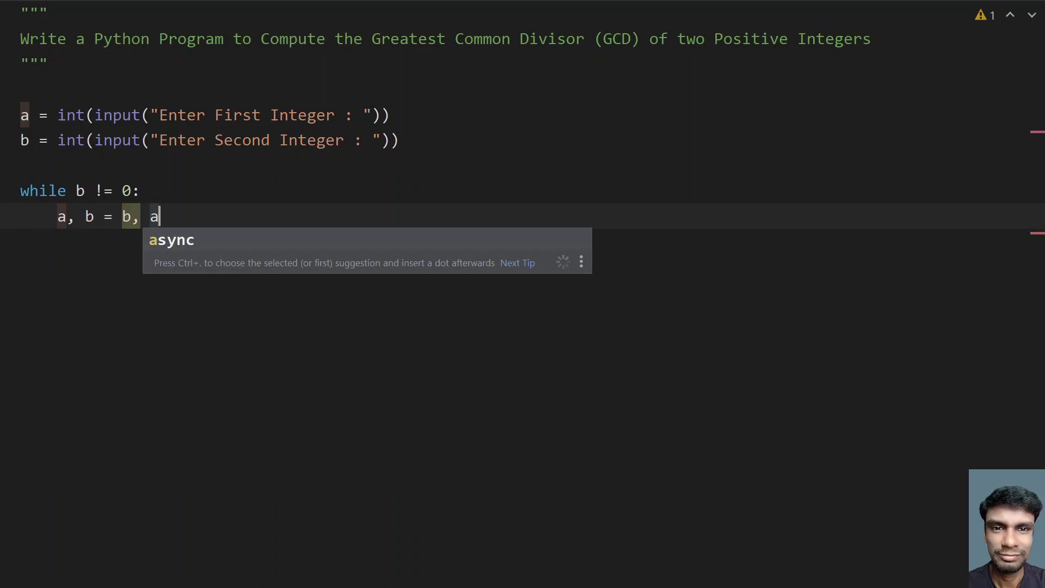
type("%b")
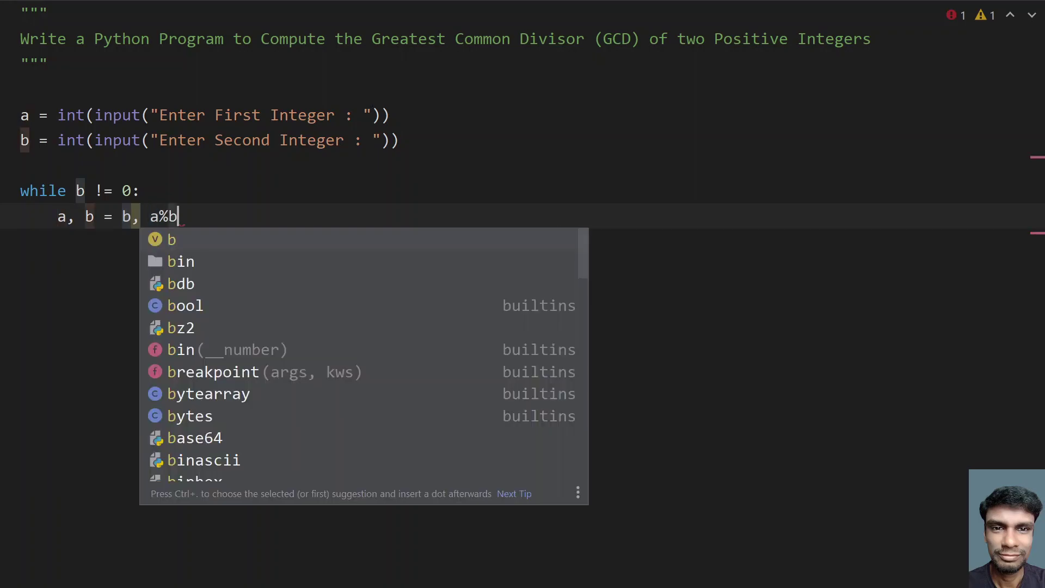
key("Escape")
key("Return")
key("BackSpace")
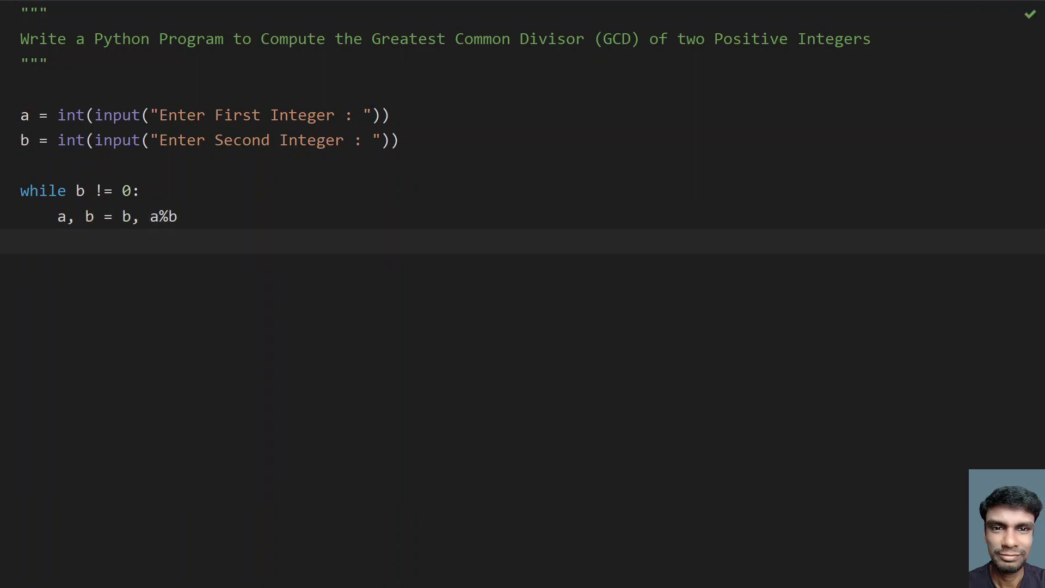
key("Return")
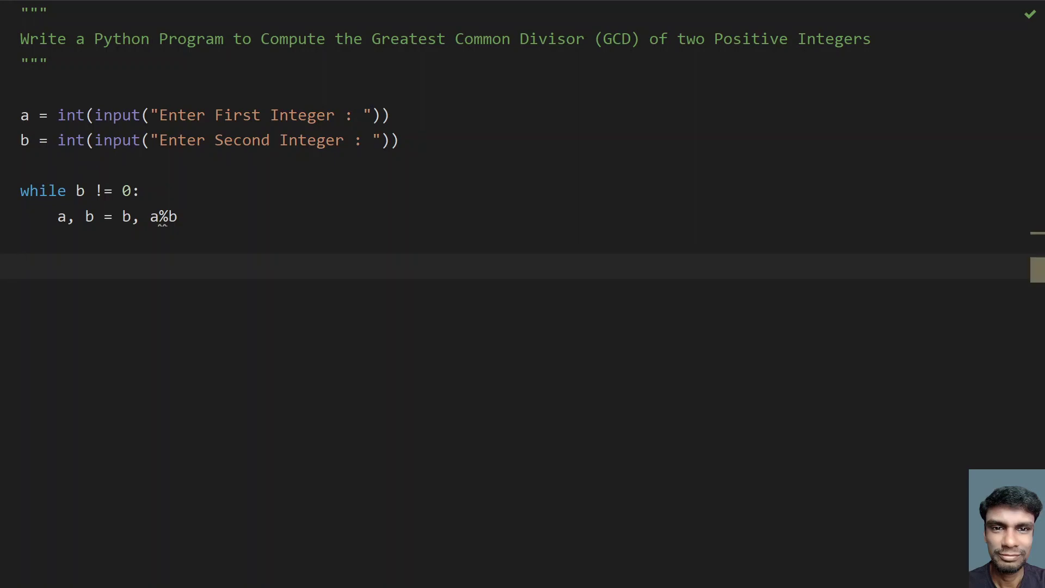
Step: Add the comment 'code to compute gcd' above the loop
key("Up")
key("Up")
key("Up")
key("Return")
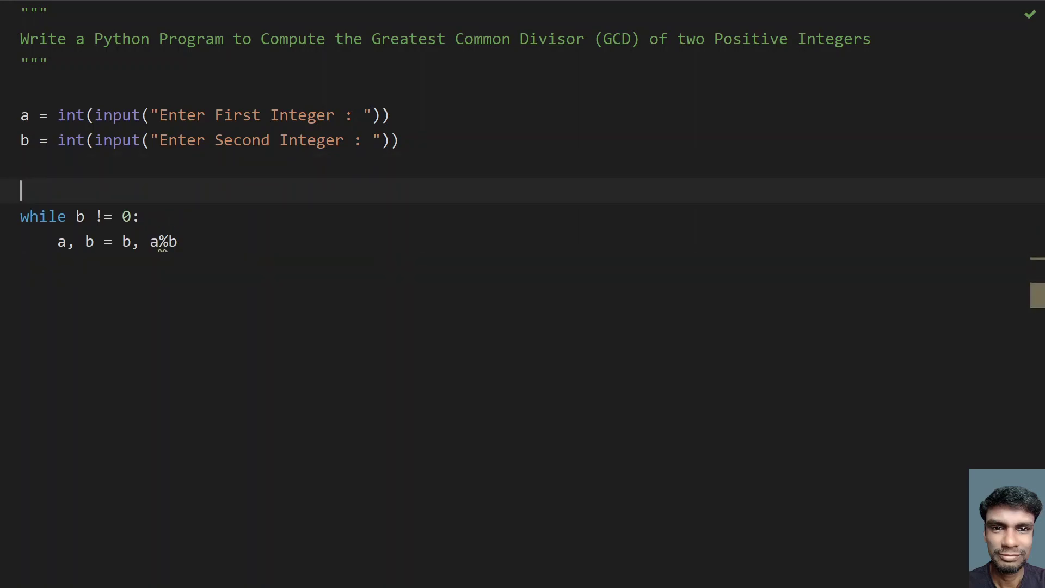
type("# ")
type("code to co")
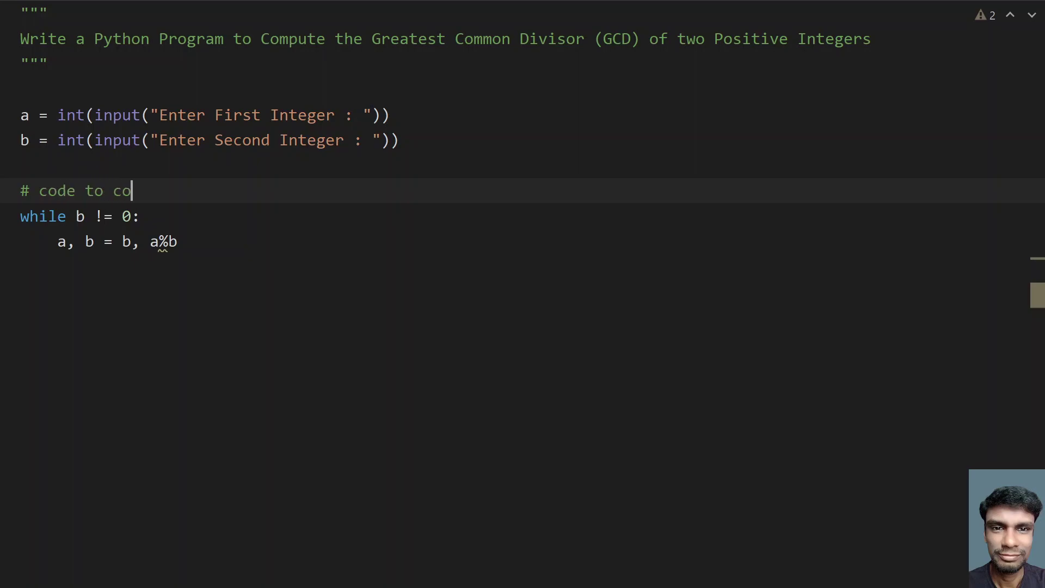
type("mpute g")
type("cd")
key("Down")
Step: Space the loop's remainder expression as 'a % b'
key("Down")
key("Down")
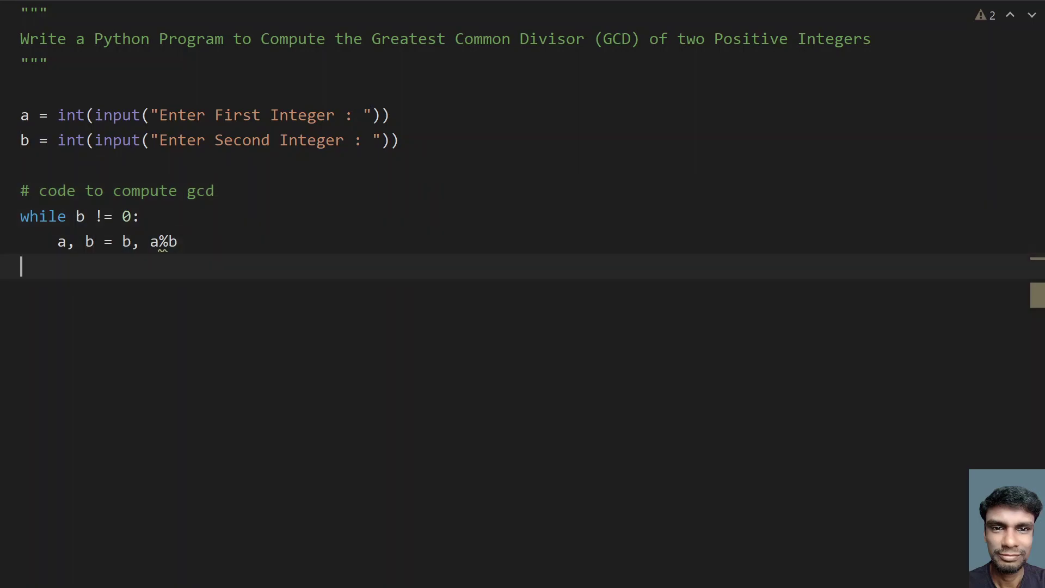
key("Down")
key("Up")
key("Up")
key("End")
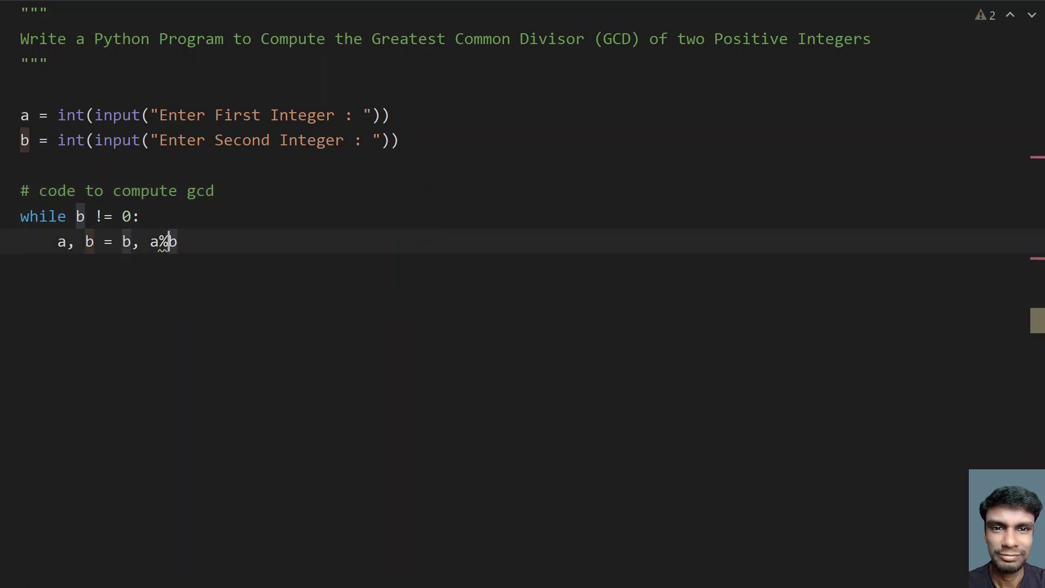
key("Left")
key("Left")
key("Right")
key("Right")
key("Down")
key("Down")
type("p")
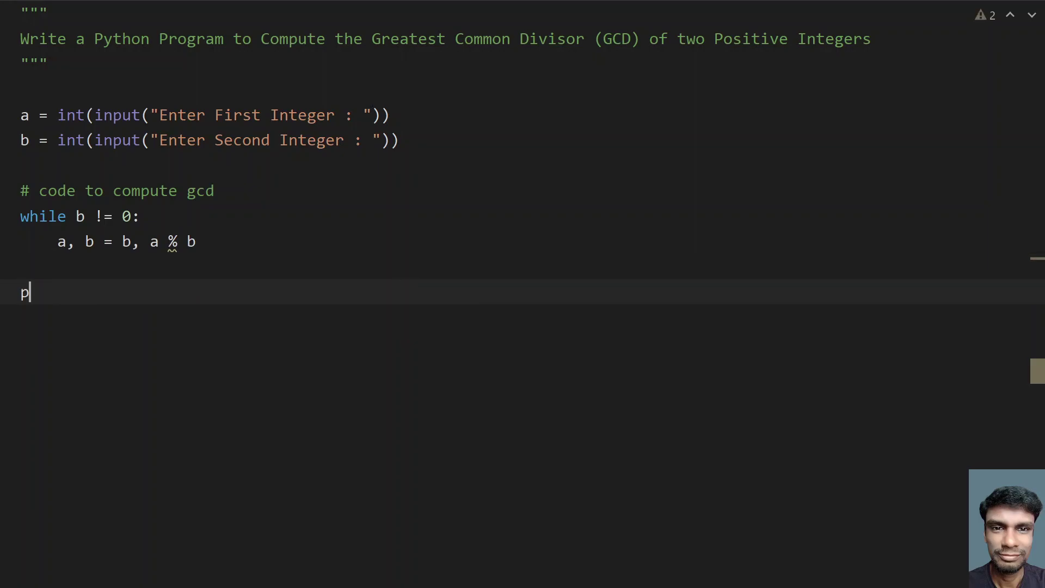
type("i")
Step: Write print("GCD of two Integers is : ", a) after the loop and start a new line
key("BackSpace")
type("ri")
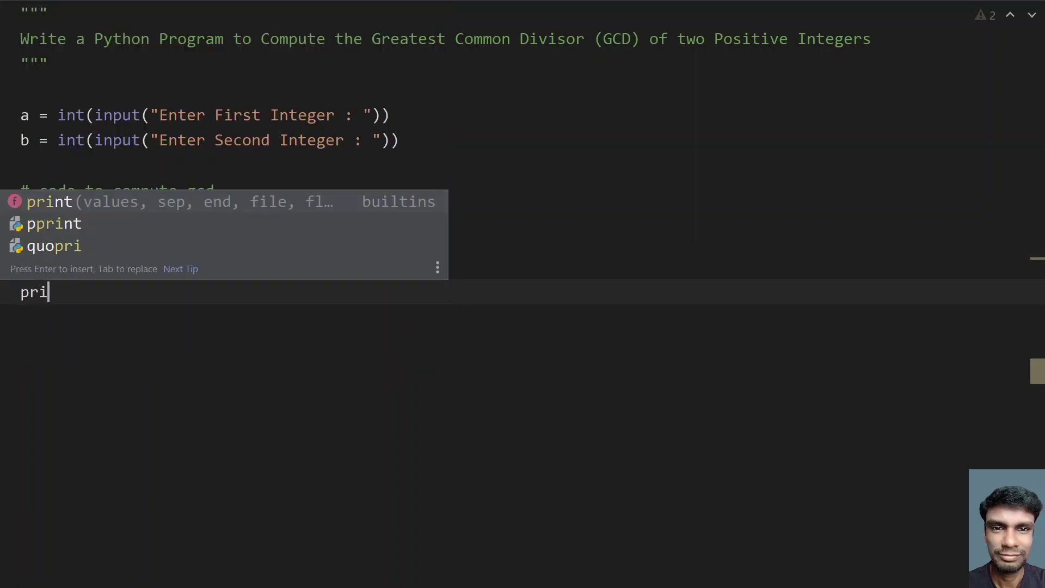
type("nt")
key("Return")
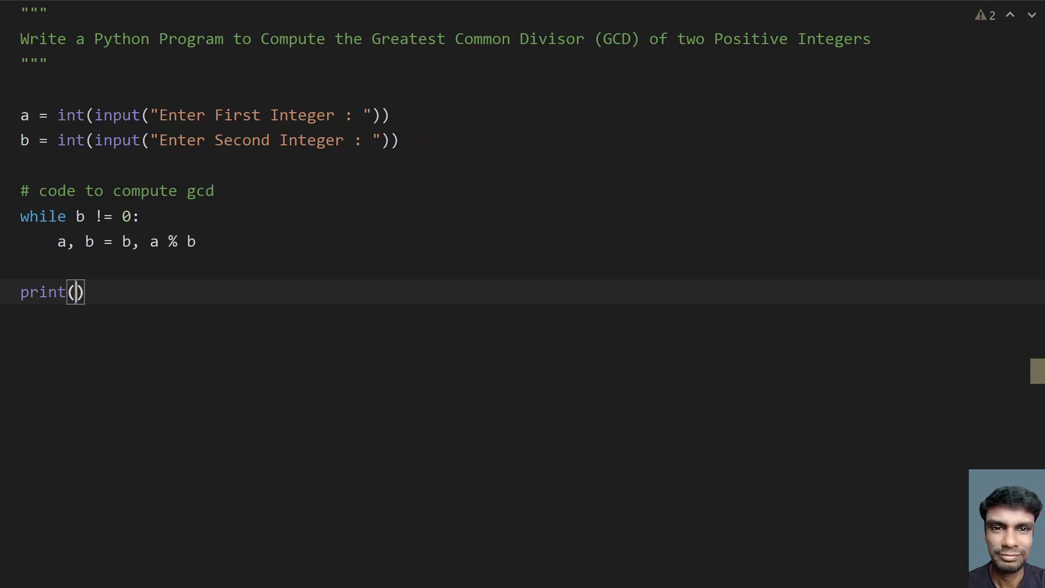
type("\"GCD ")
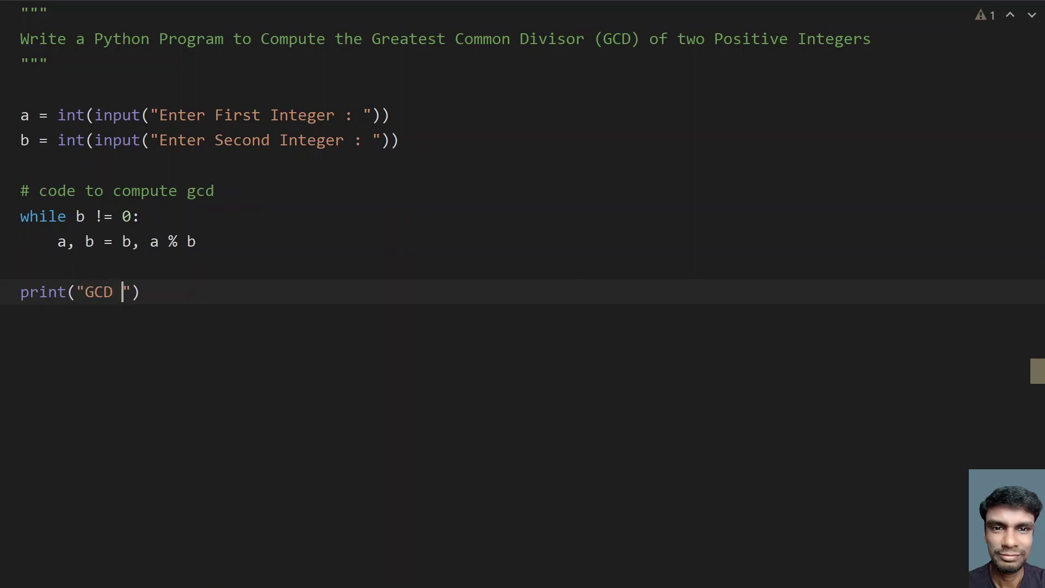
type("is")
key("BackSpace")
key("BackSpace")
type("of two ")
type("Integer")
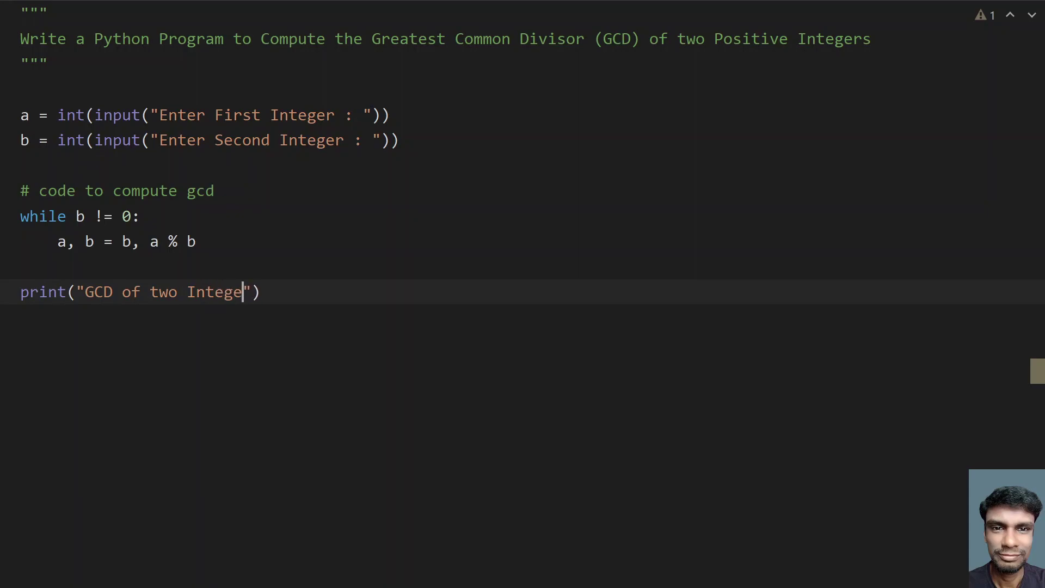
type("s is")
key("ctrl+Left")
key("ctrl+Left")
key("ctrl+Left")
key("ctrl+Right")
key("Right")
key("Right")
key("End")
key("Left")
key("Left")
type(":")
key("Right")
type(", a")
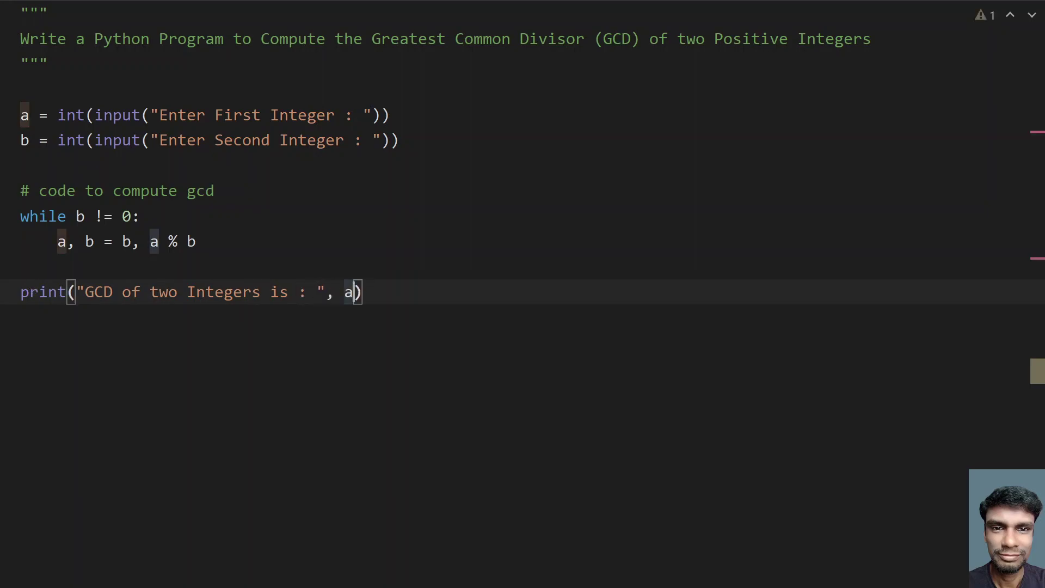
key("Escape")
key("End")
key("Return")
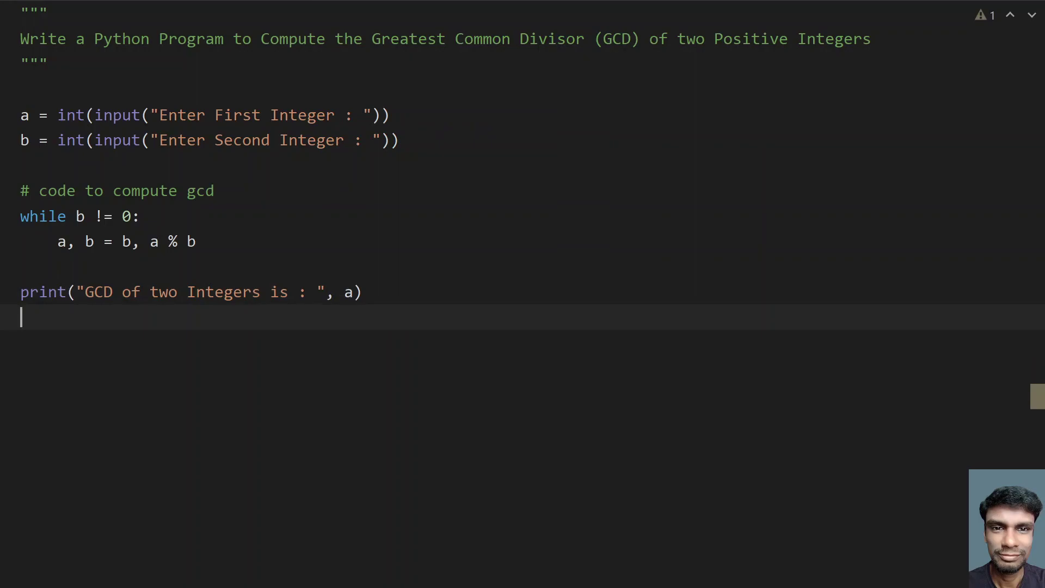
Step: Run 'main' with inputs 10 and 55, getting GCD 5, then hide the Run panel
right_click(301, 321)
key("Escape")
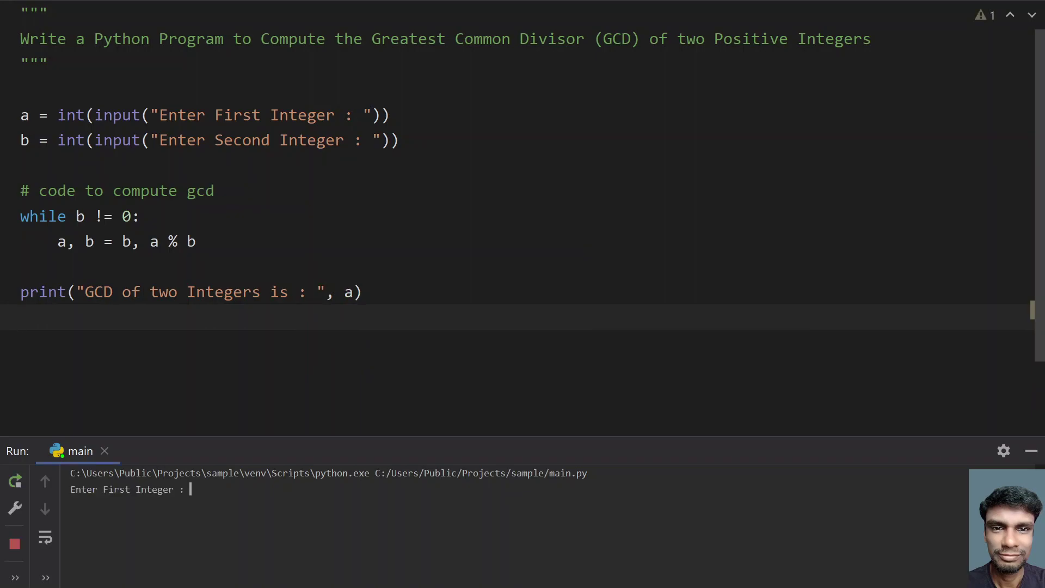
type("10")
key("Return")
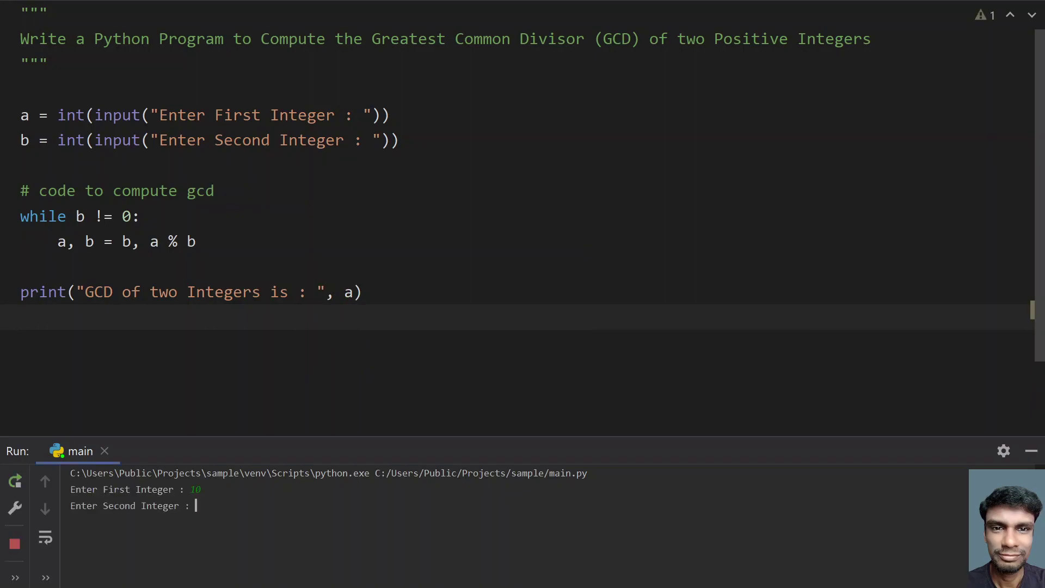
type("55")
key("Return")
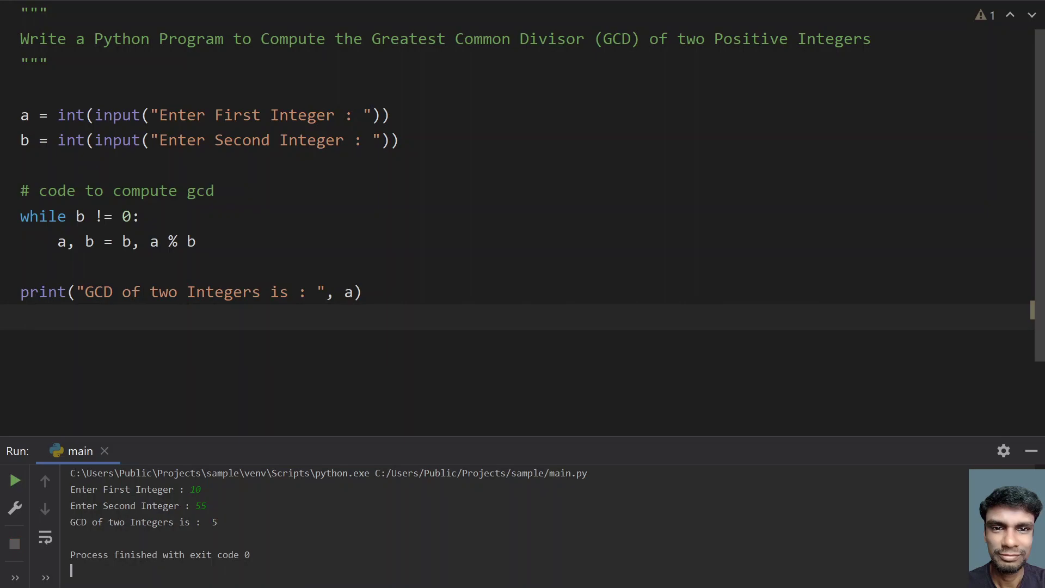
left_click(1034, 457)
Step: Run 'main' again with inputs 1 and 55, which prints a GCD of 1
right_click(392, 335)
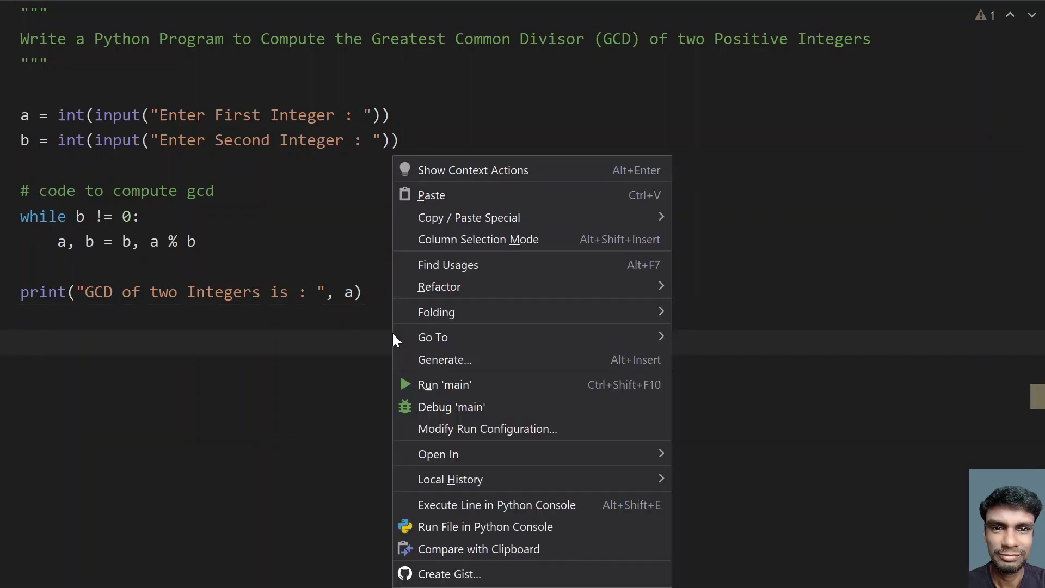
left_click(434, 378)
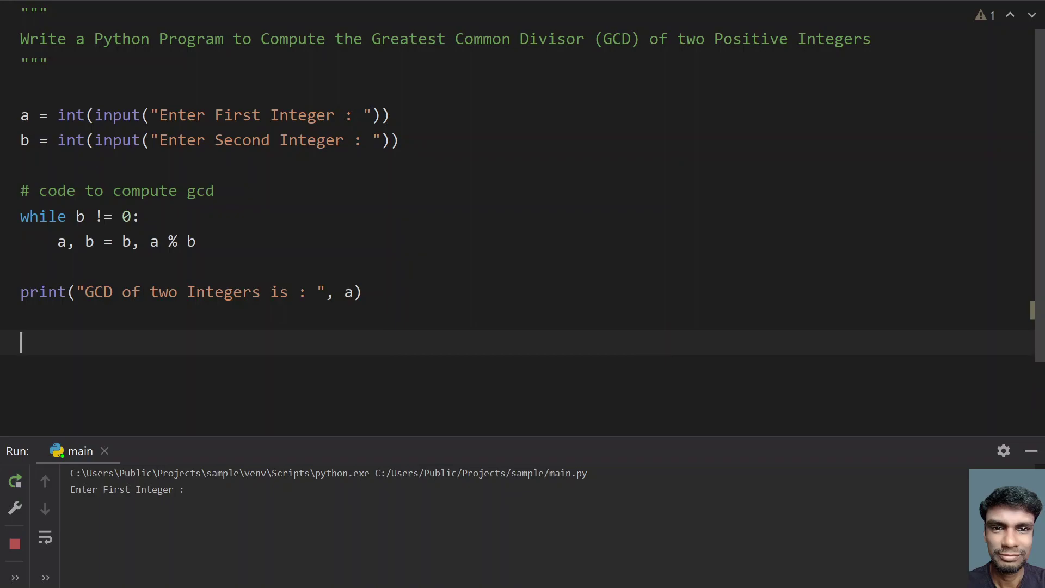
type("1")
key("Return")
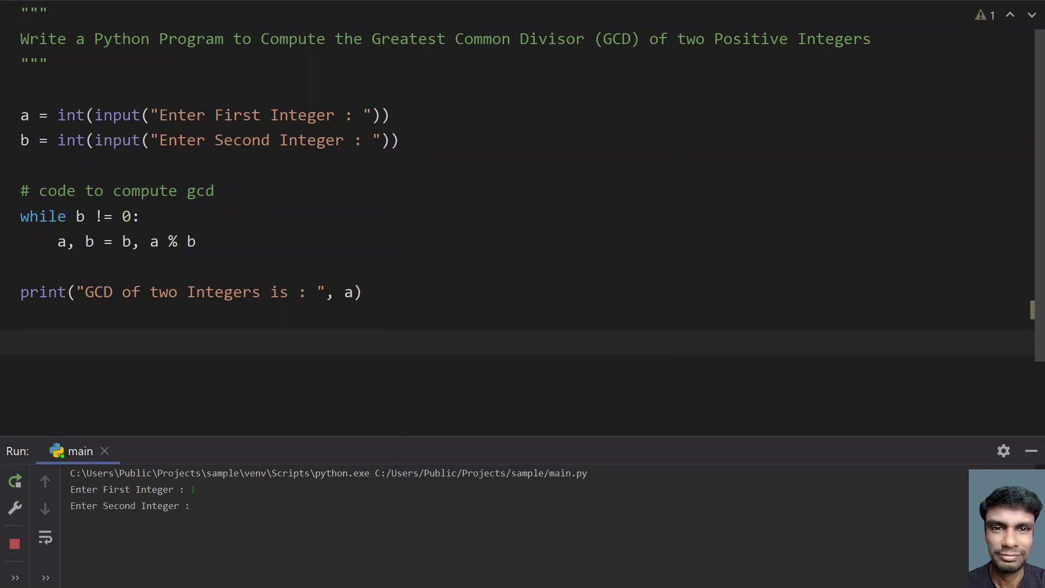
type("55")
key("Return")
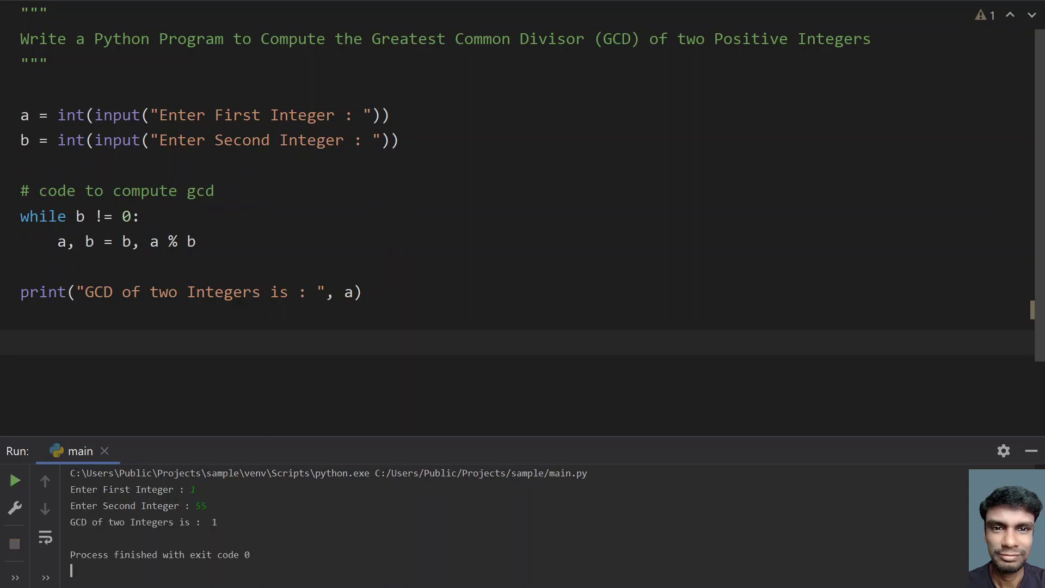
Step: Rerun 'main' with a taller Run panel, entering 340 and 999 to get GCD 1
left_click(1032, 452)
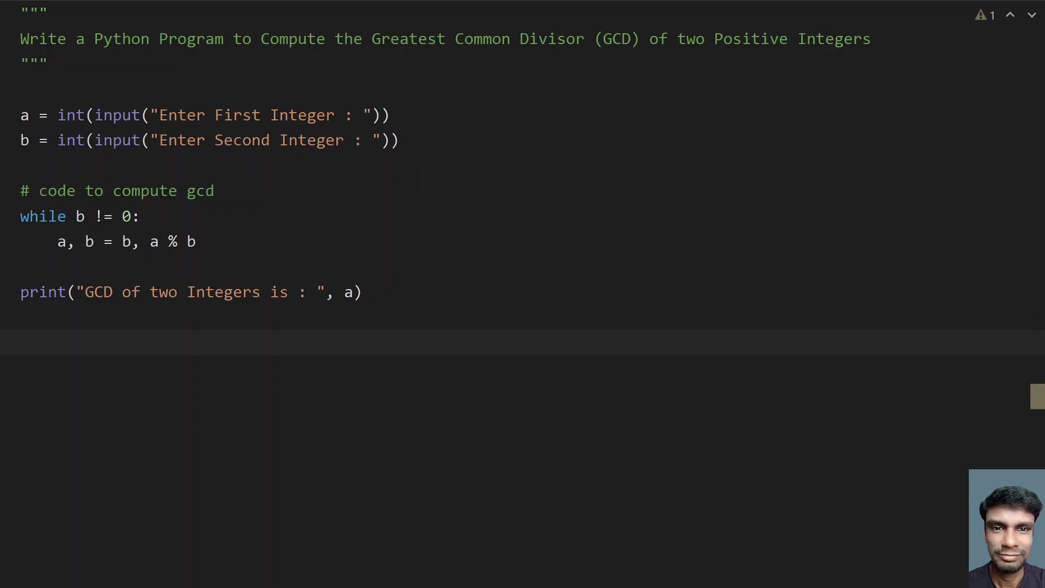
left_click(408, 317)
right_click(409, 317)
left_click(458, 384)
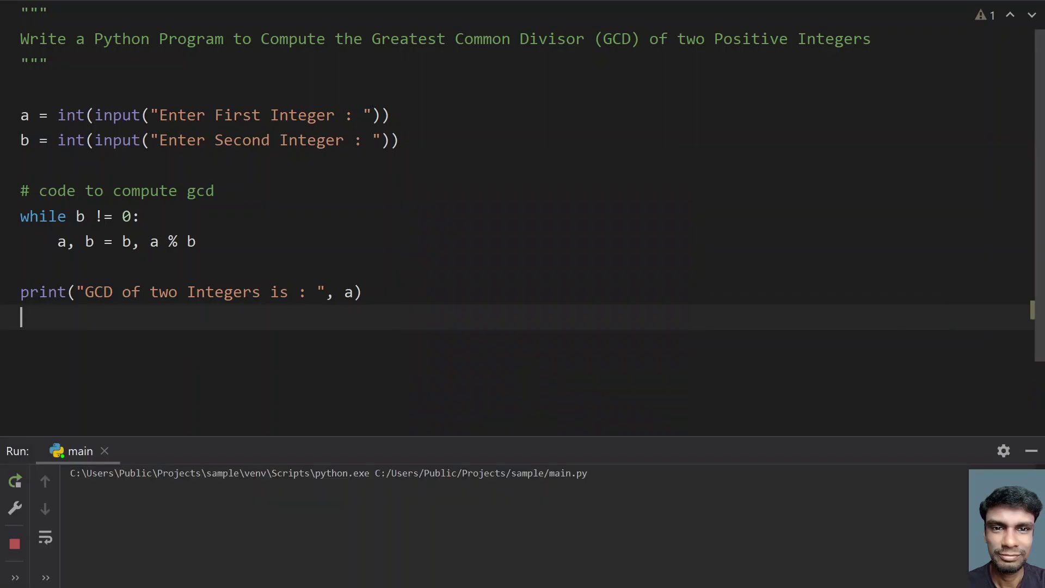
left_click_drag(395, 439, 394, 341)
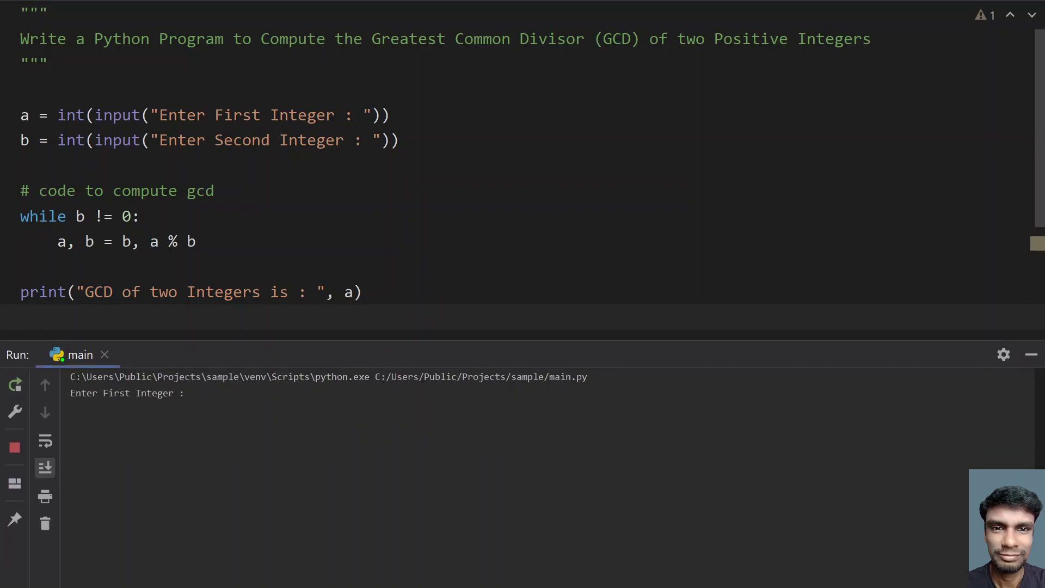
type("340")
key("Return")
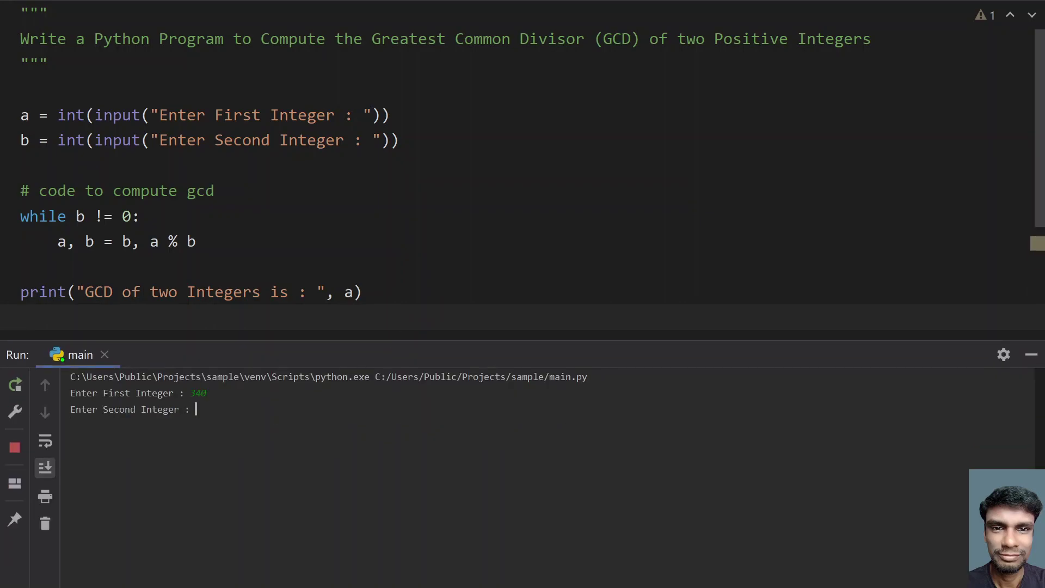
type("999")
key("Return")
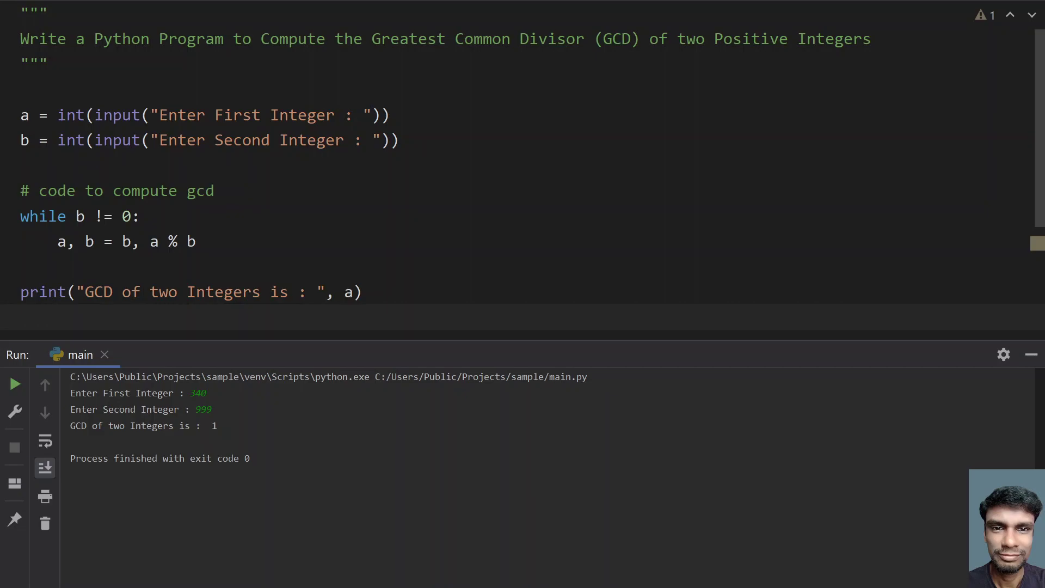
left_click(1032, 355)
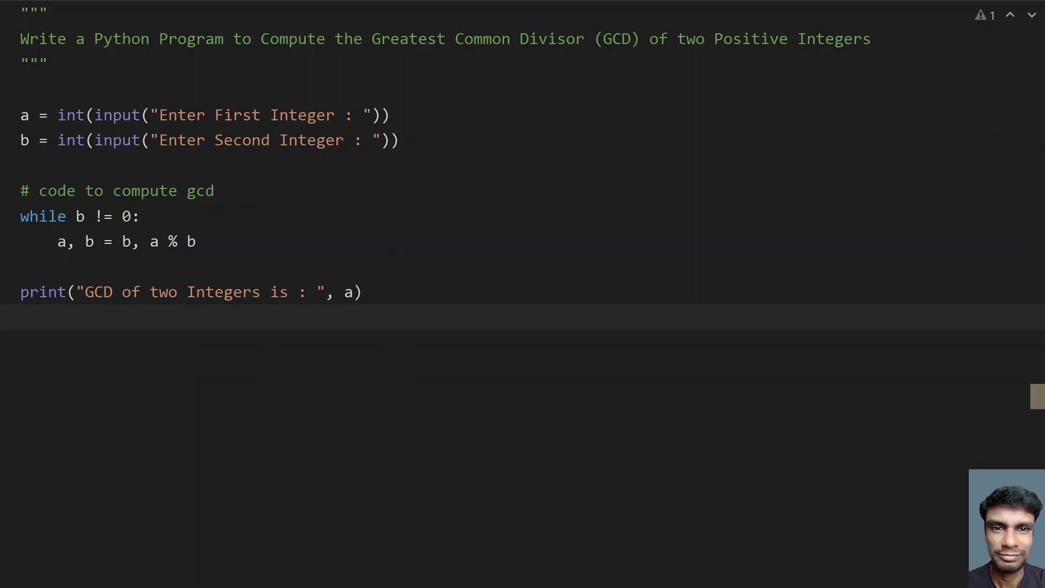